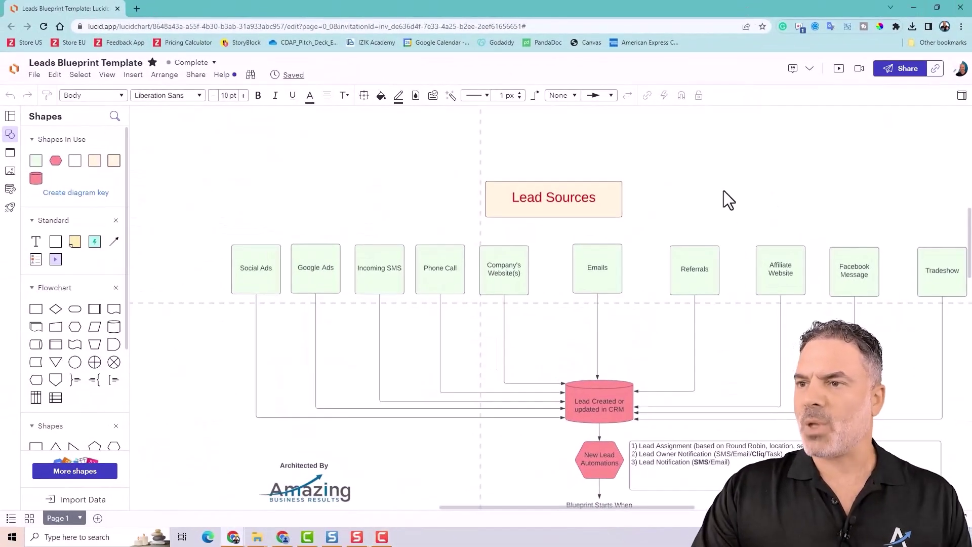
scroll(724, 190, down, 2)
drag(597, 508, 620, 509)
scroll(637, 350, up, 3)
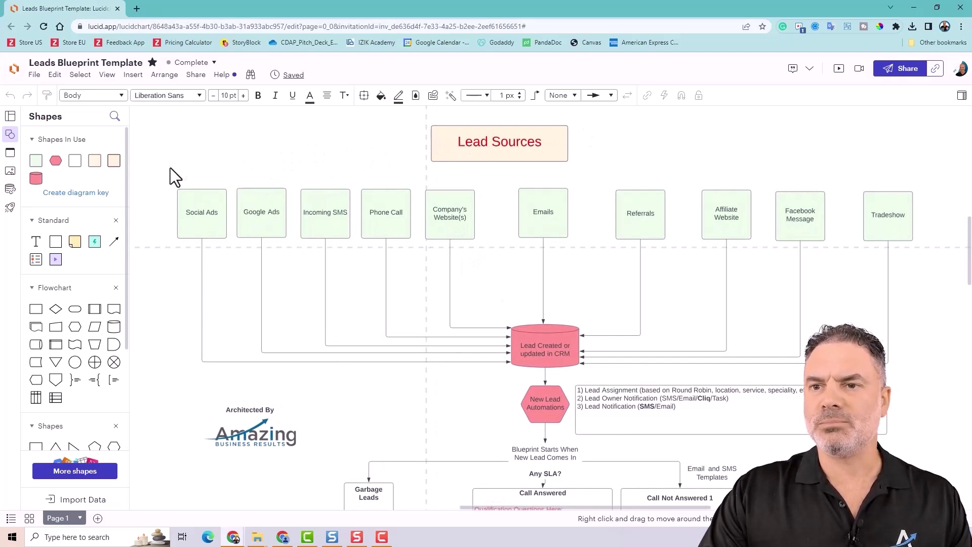
drag(177, 175, 949, 272)
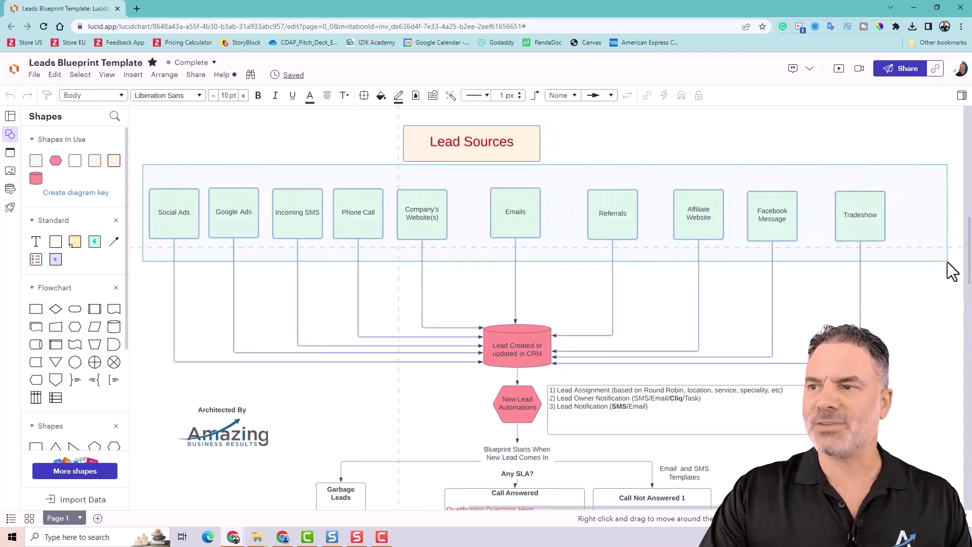
click(727, 155)
scroll(706, 519, left, 1)
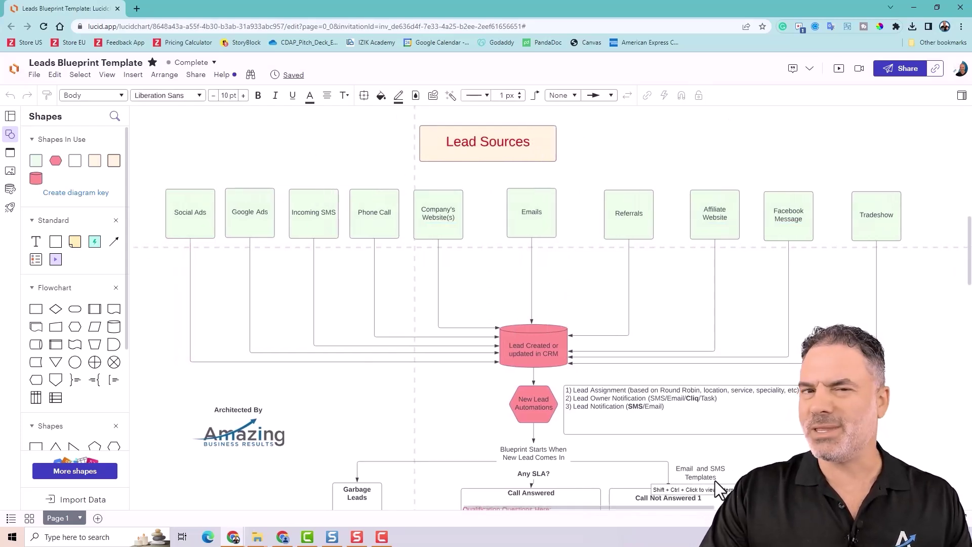
click(189, 210)
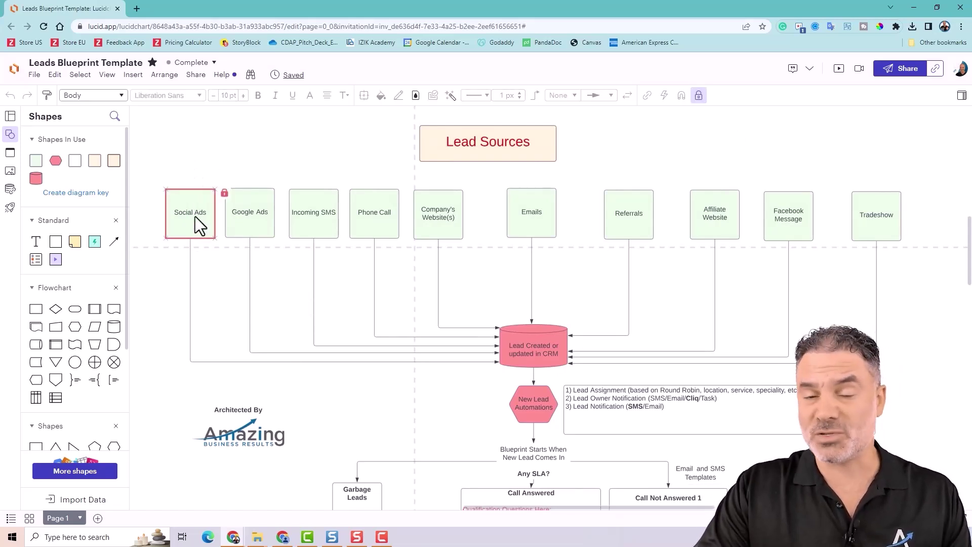
click(361, 215)
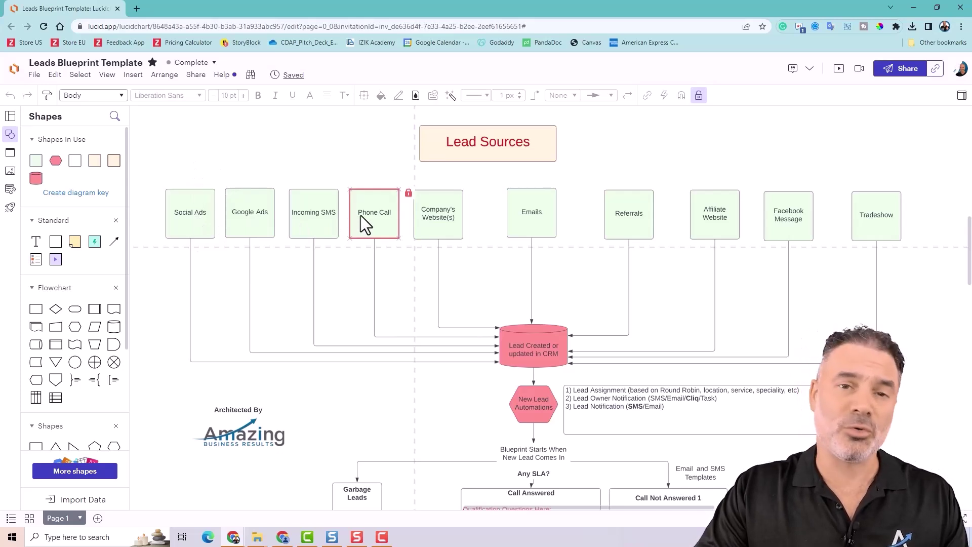
click(258, 158)
click(194, 208)
click(321, 215)
click(357, 214)
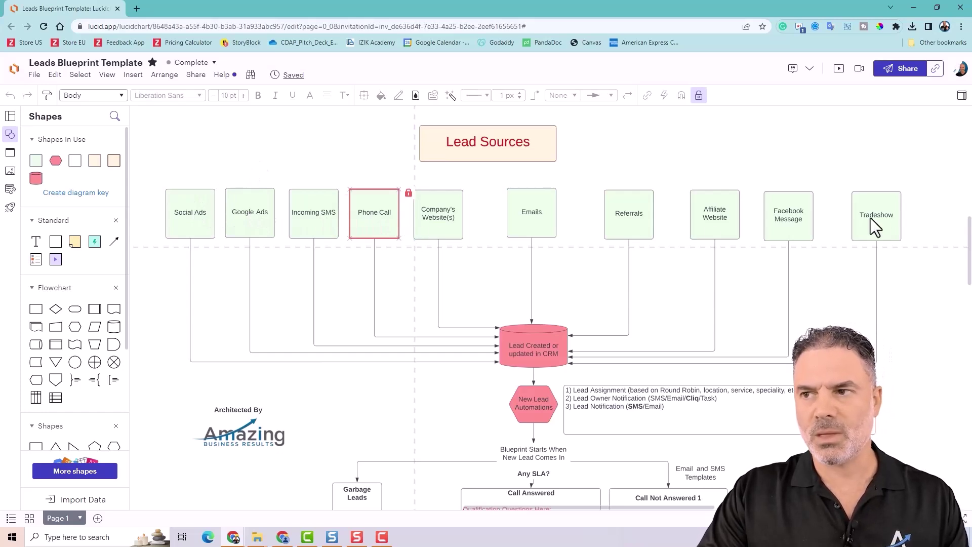
drag(935, 201, 608, 214)
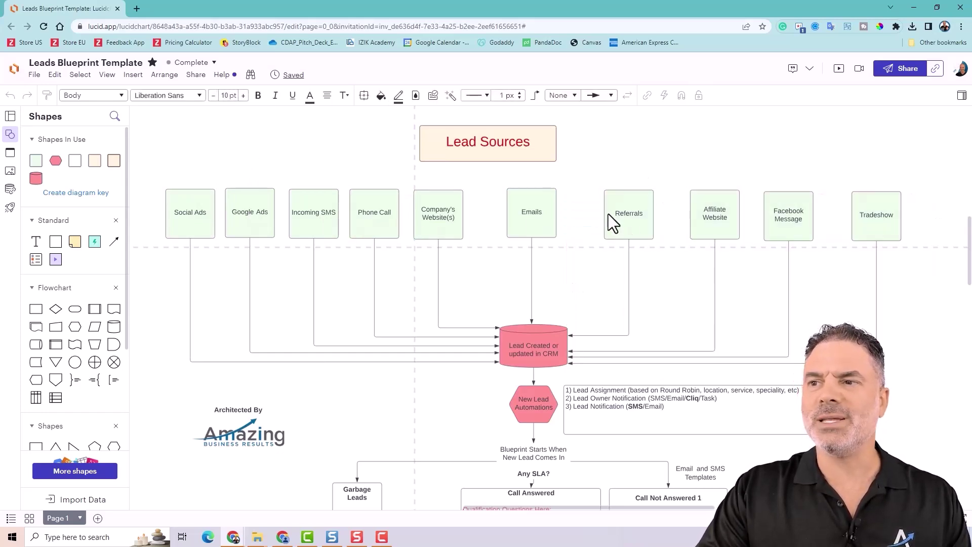
click(548, 356)
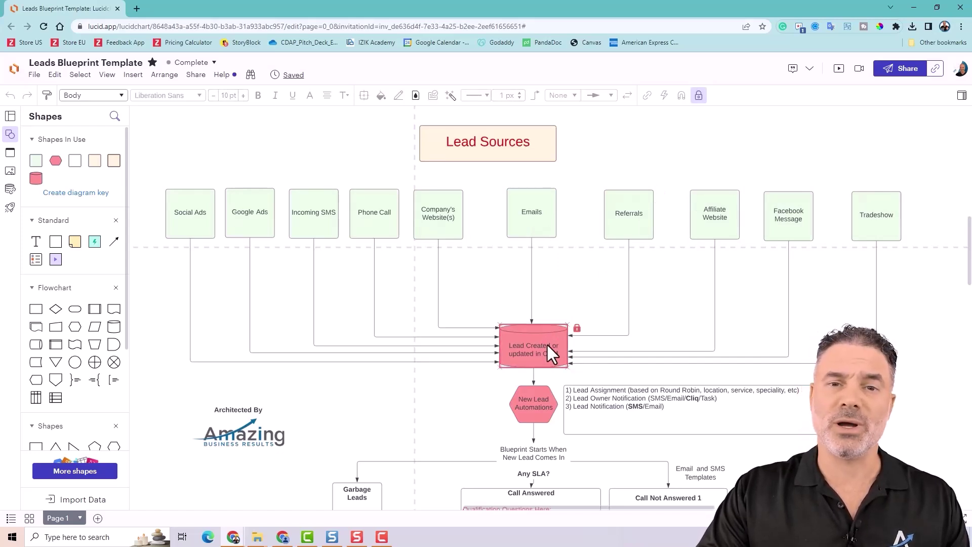
click(566, 297)
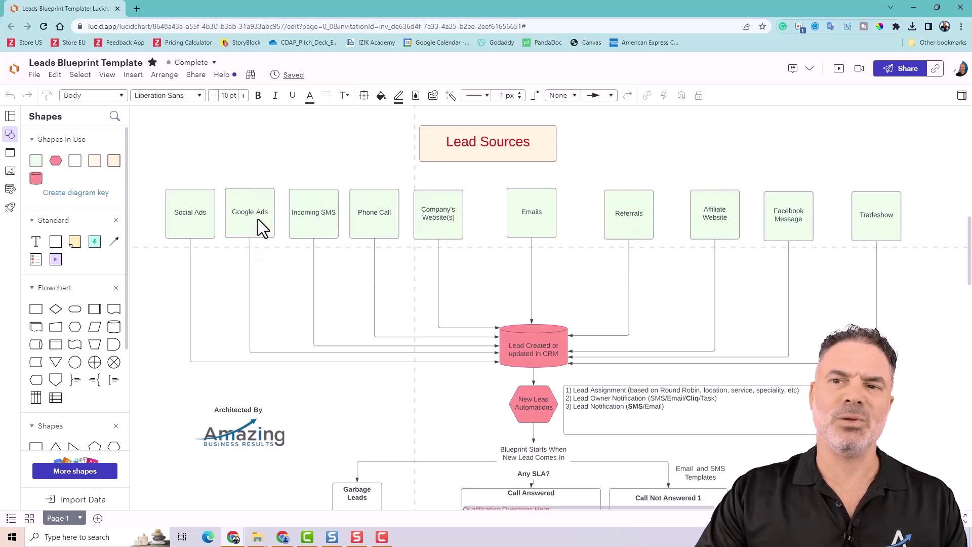
click(258, 201)
click(266, 268)
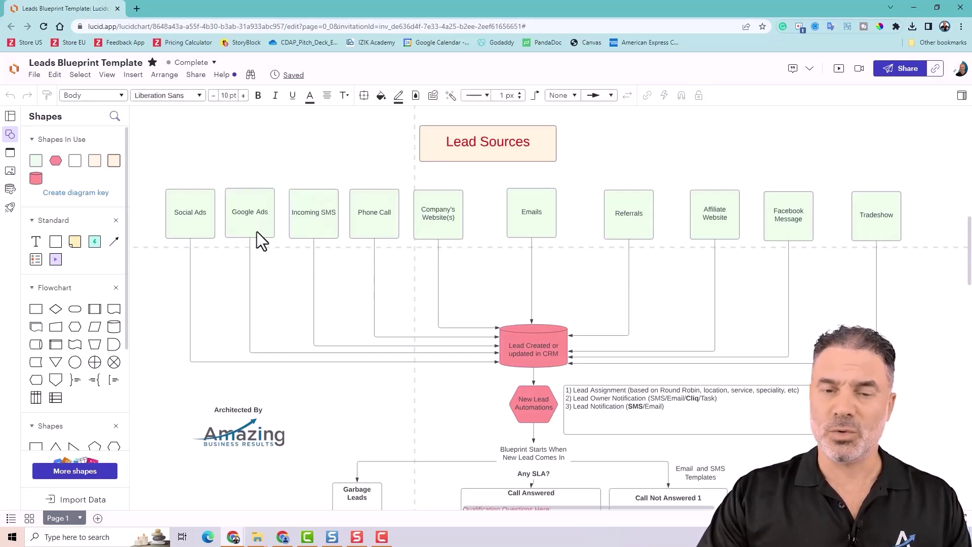
Run a Google search for 'iphone development' in a fresh Chrome tab
click(137, 10)
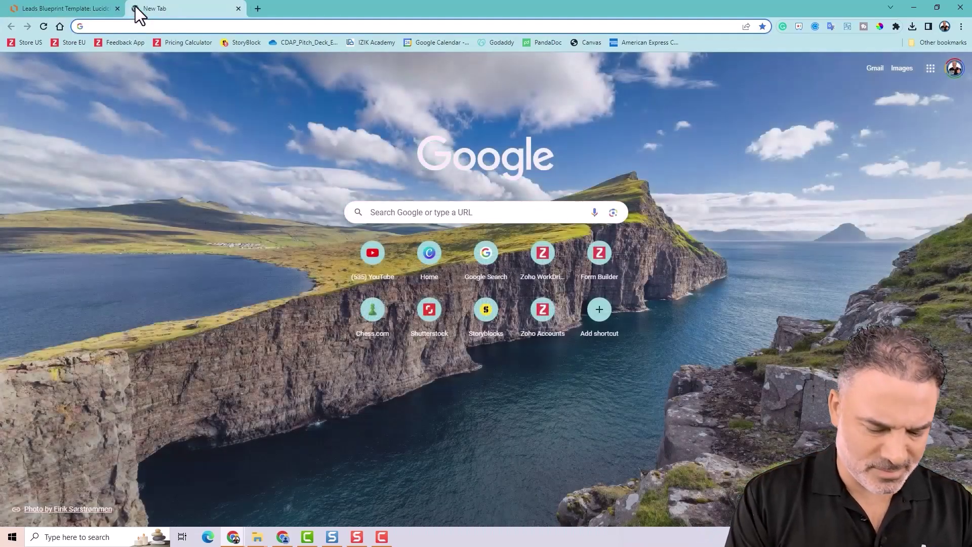
text(i)
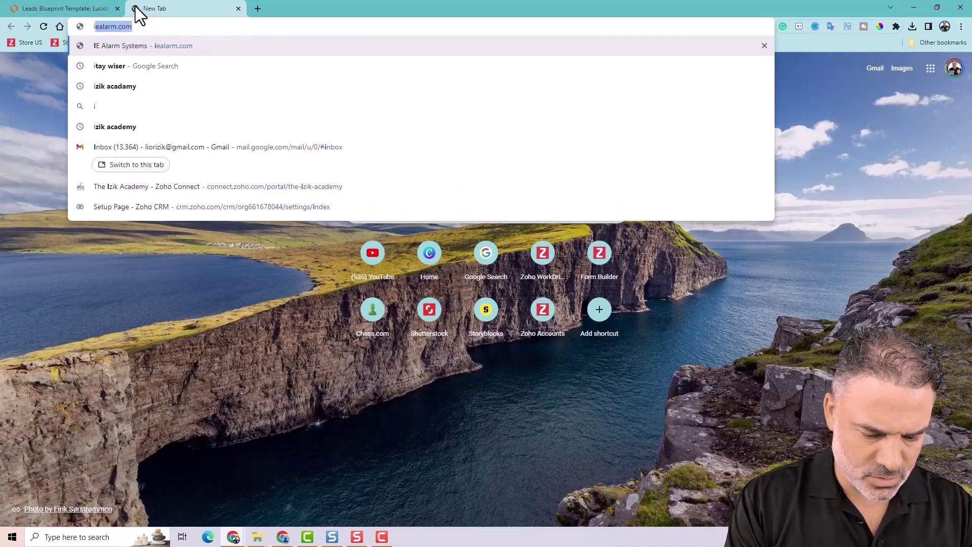
text(phone developmen)
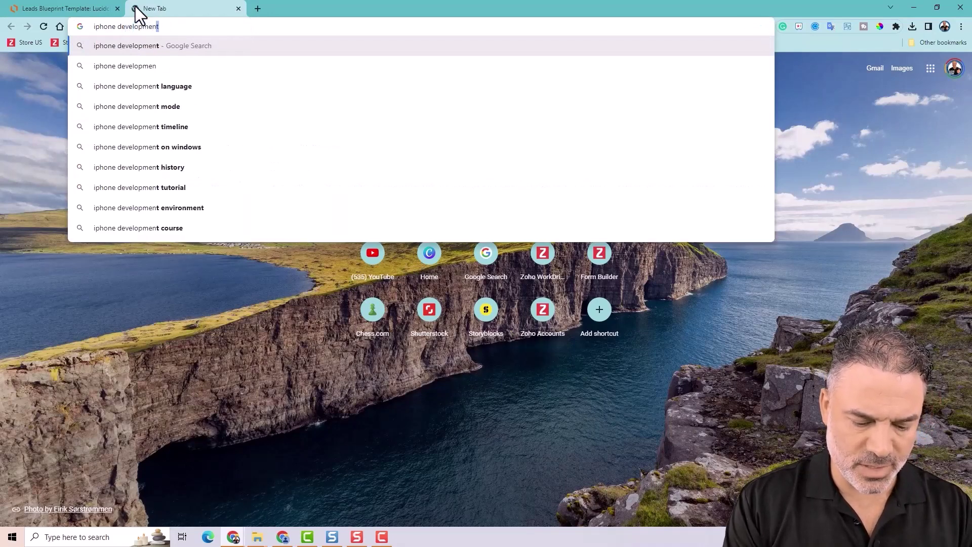
key(Return)
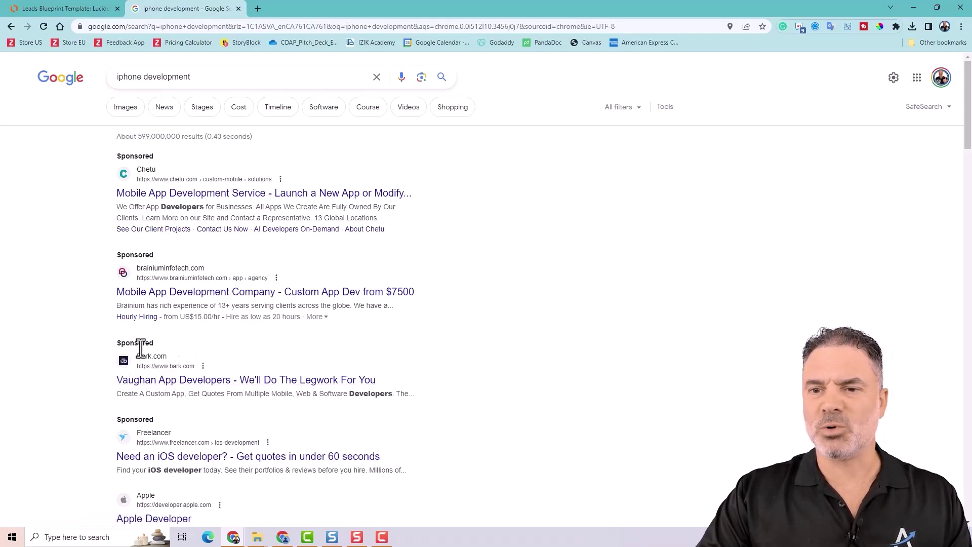
Open the Bark.com app developers ad and inspect its tracking parameters in the web address
click(202, 390)
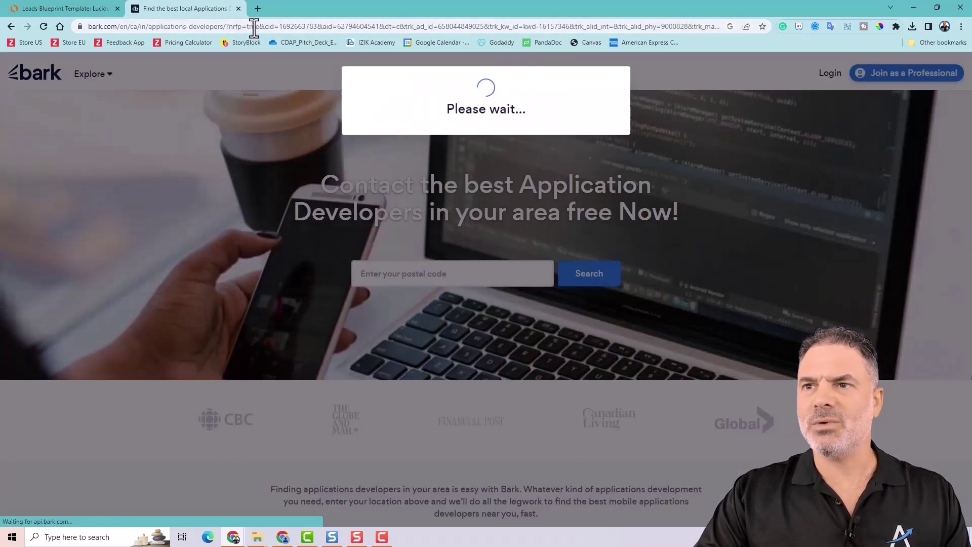
click(248, 27)
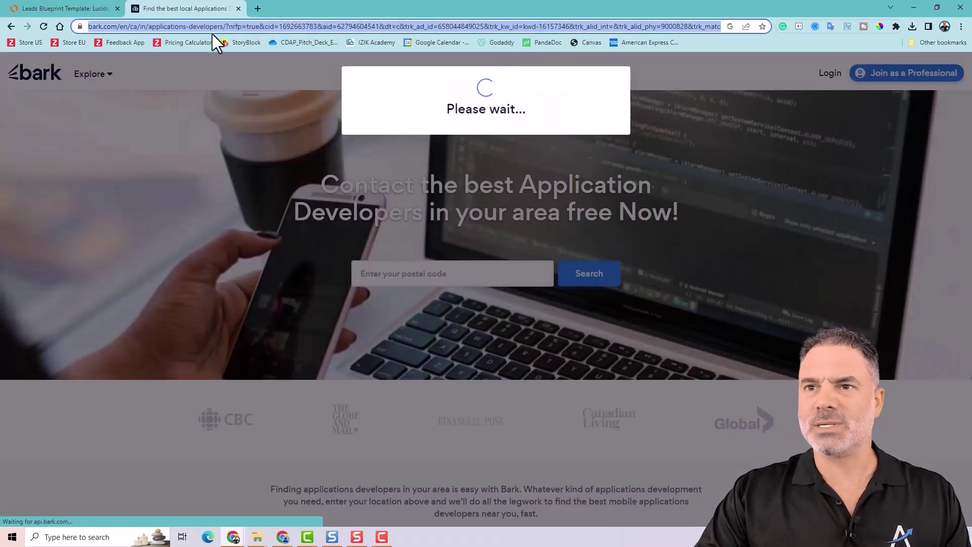
click(213, 27)
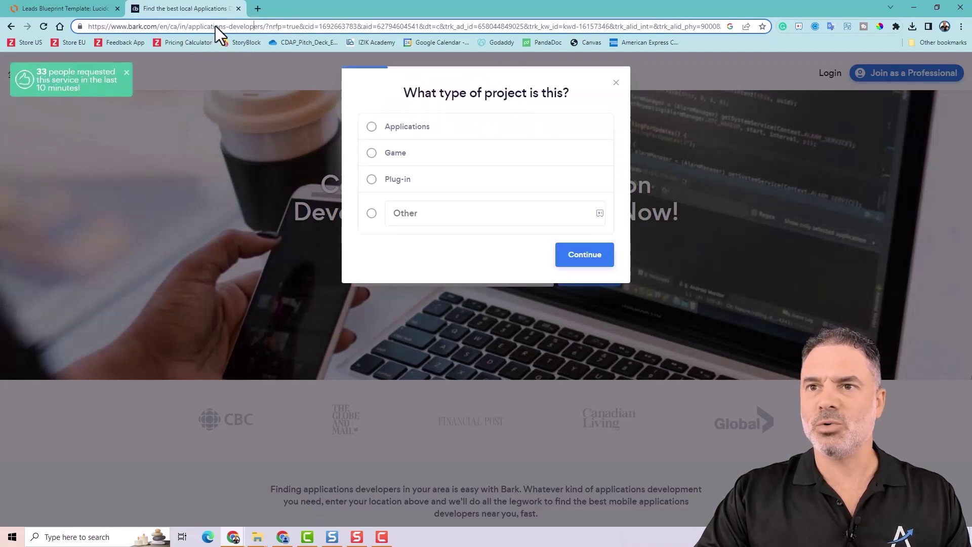
click(615, 83)
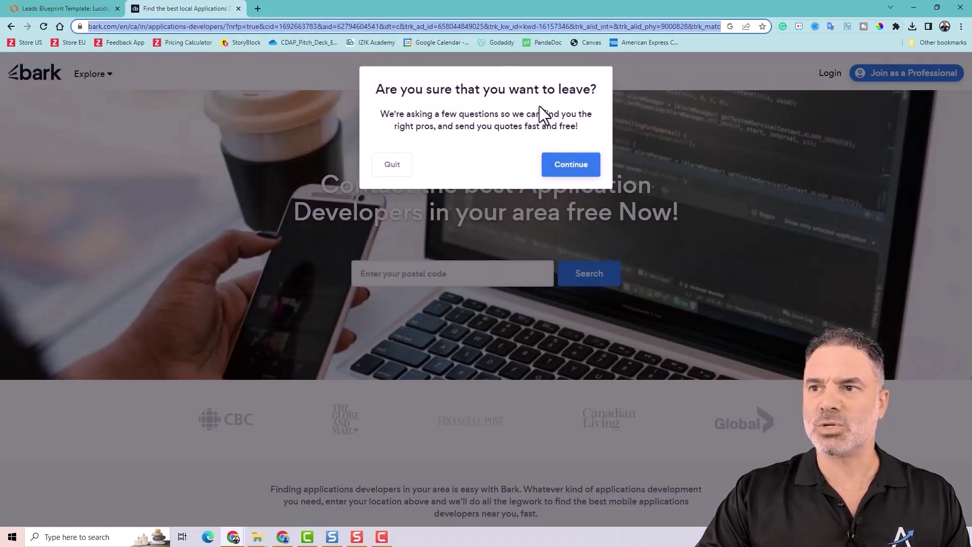
click(256, 25)
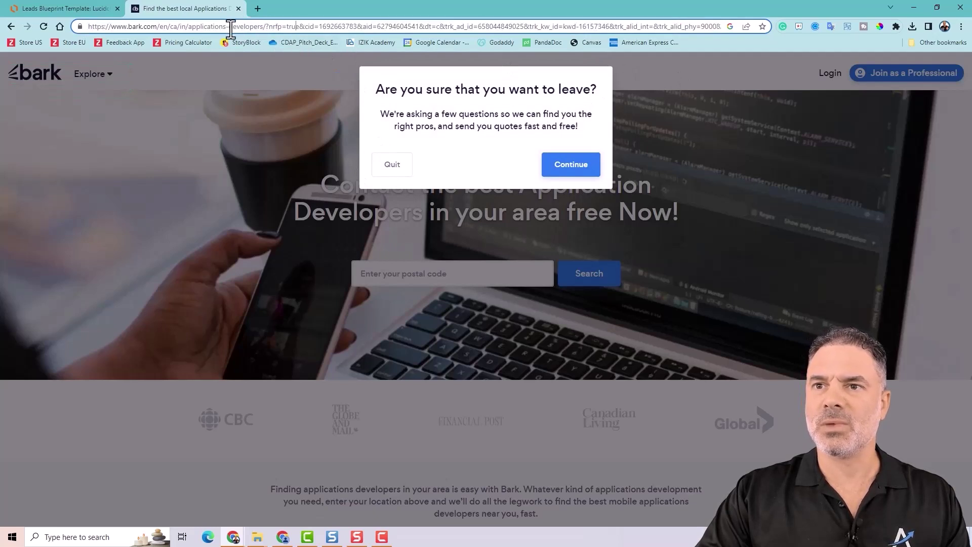
drag(298, 27, 595, 26)
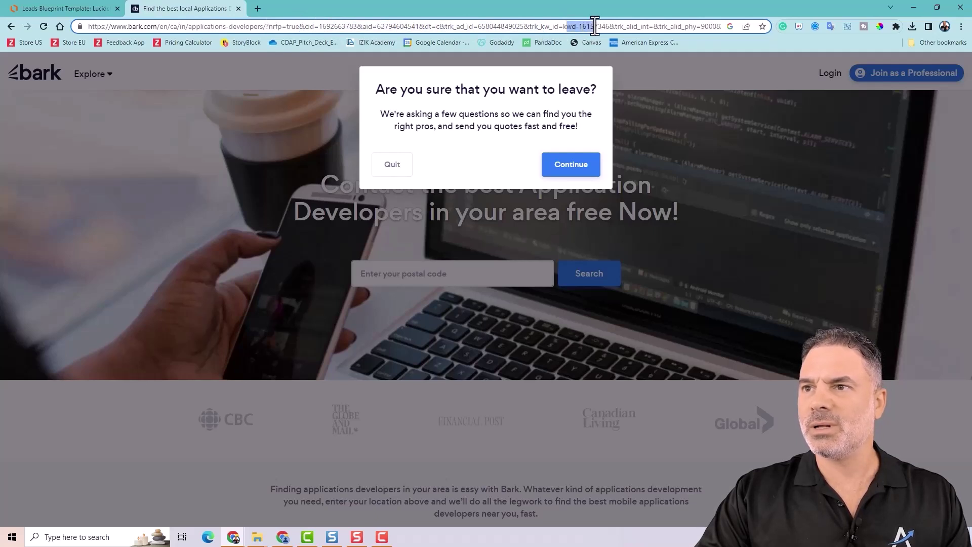
click(685, 26)
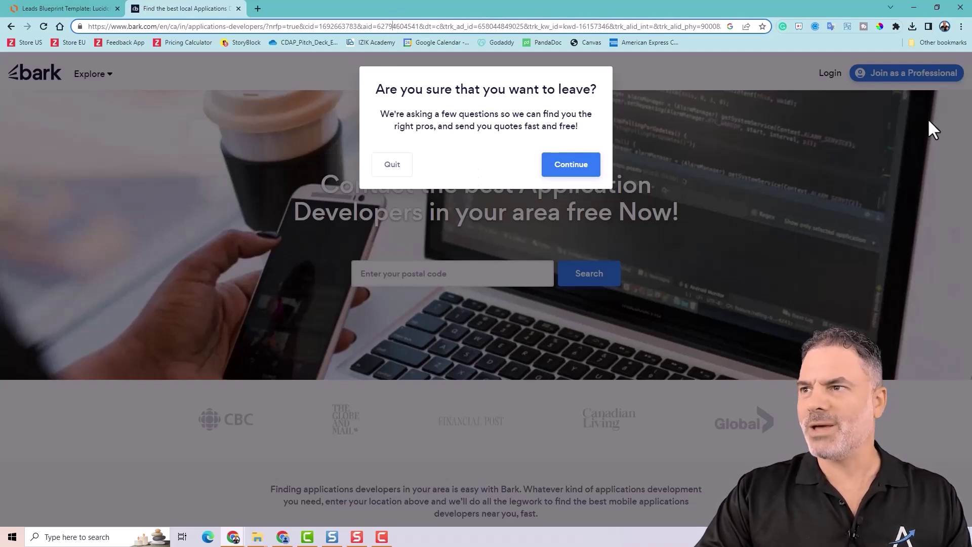
Answer Bark's questionnaire with Applications and Minor changes, then return to the Leads Blueprint Template
click(564, 167)
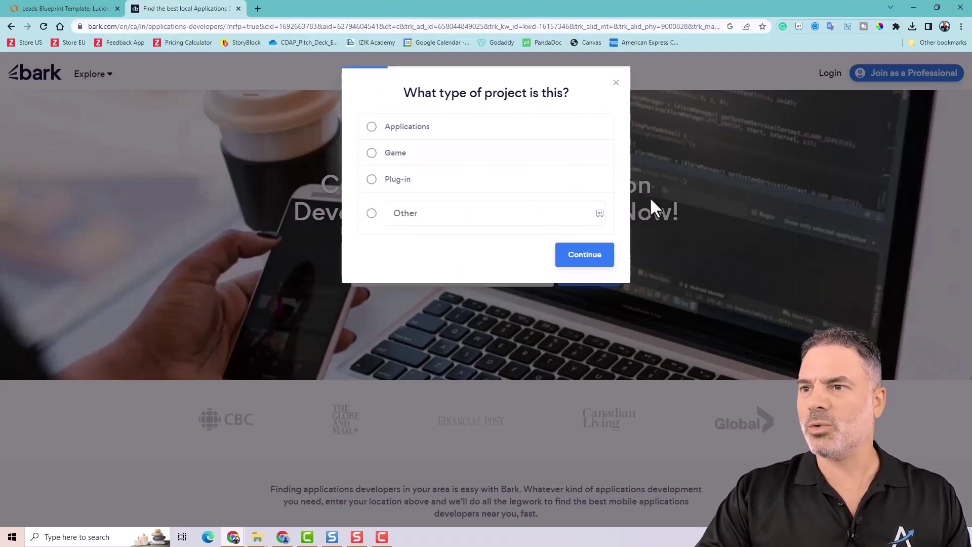
click(594, 258)
click(406, 171)
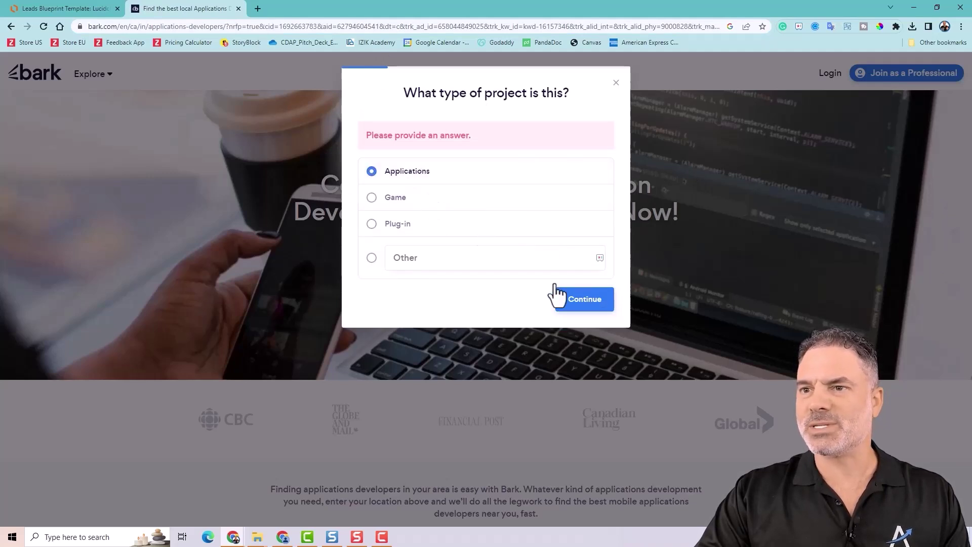
click(592, 305)
click(483, 198)
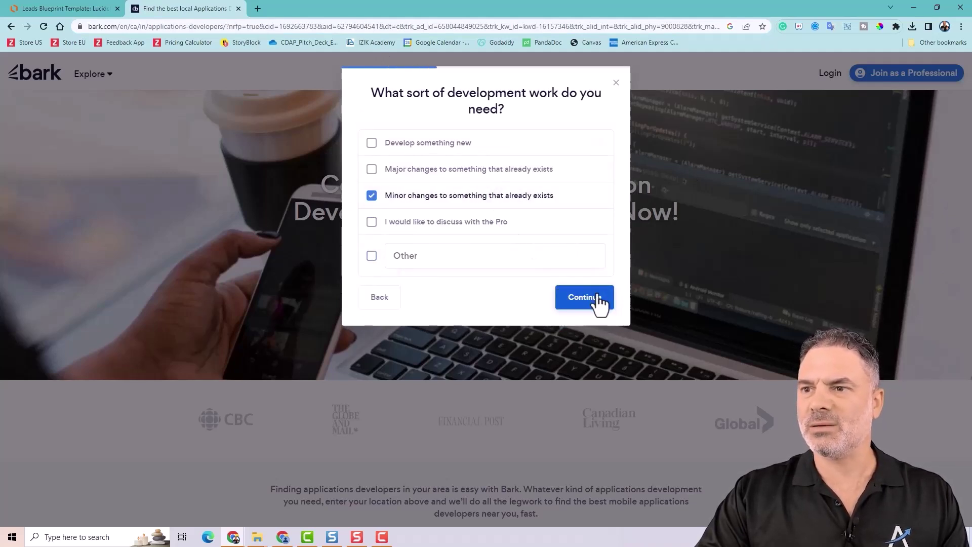
click(598, 301)
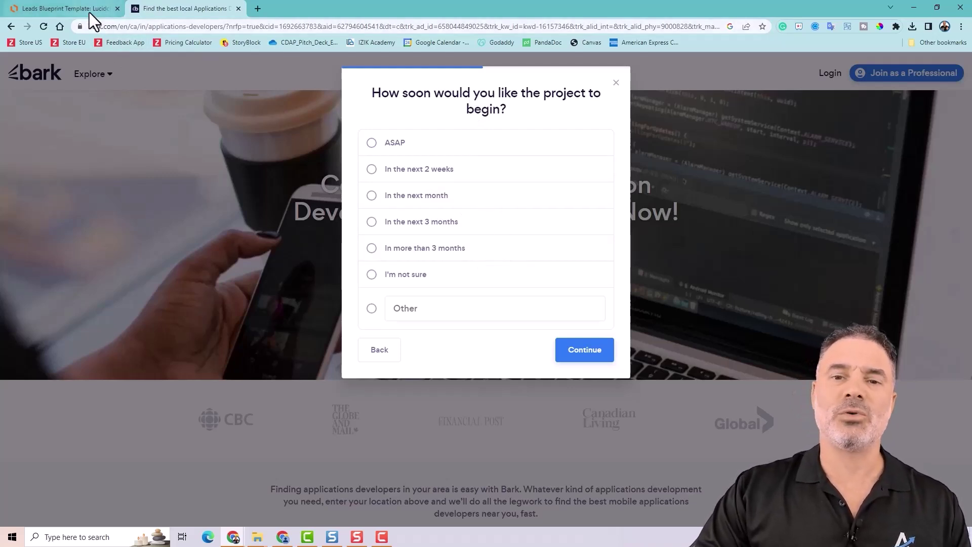
mouse_move(89, 11)
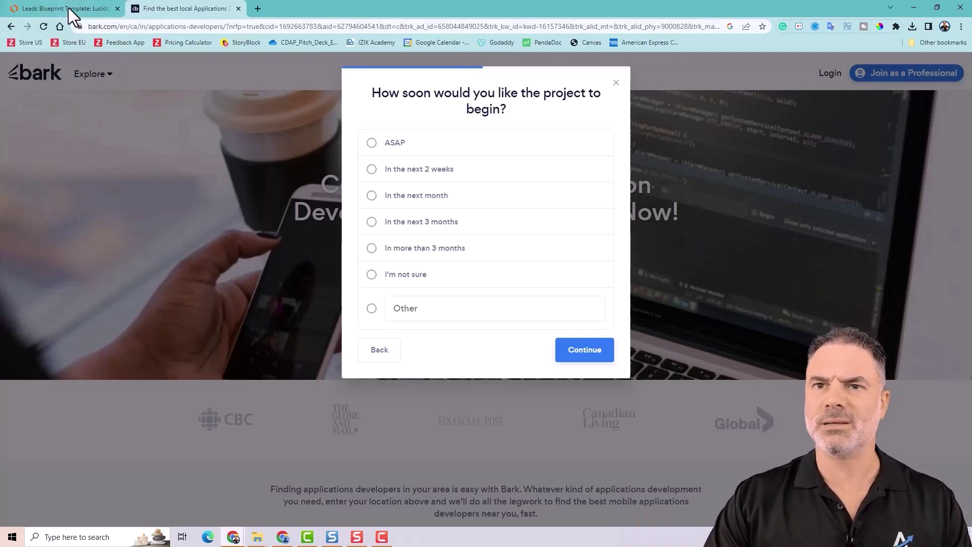
click(69, 7)
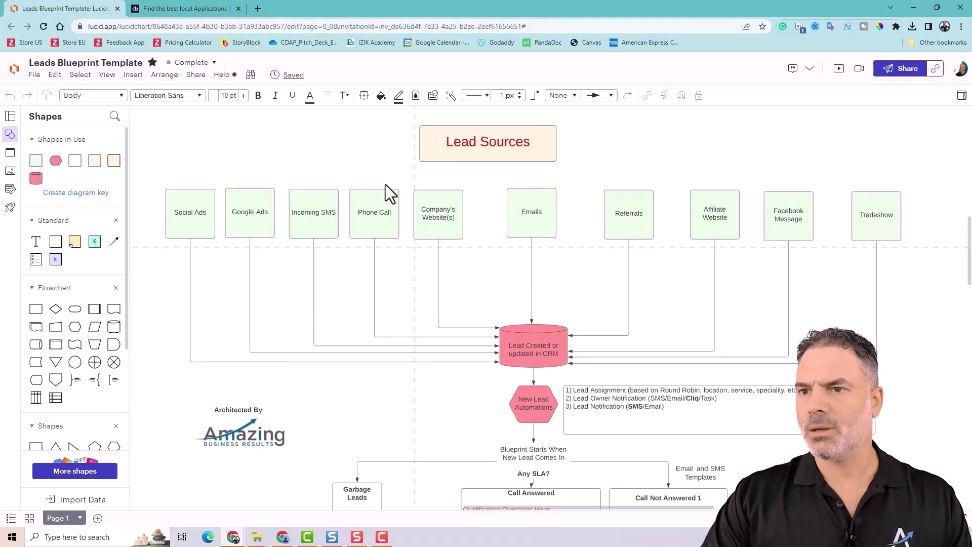
click(254, 212)
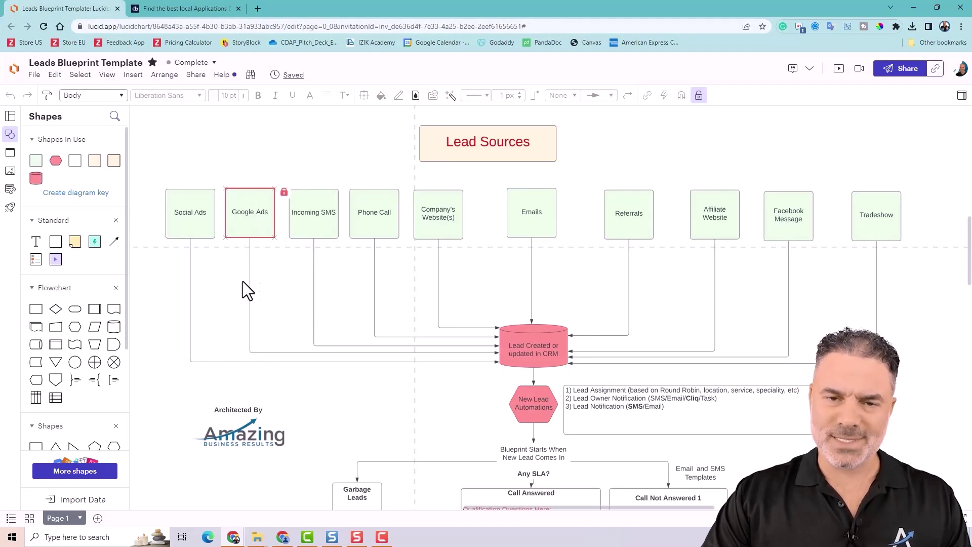
click(284, 141)
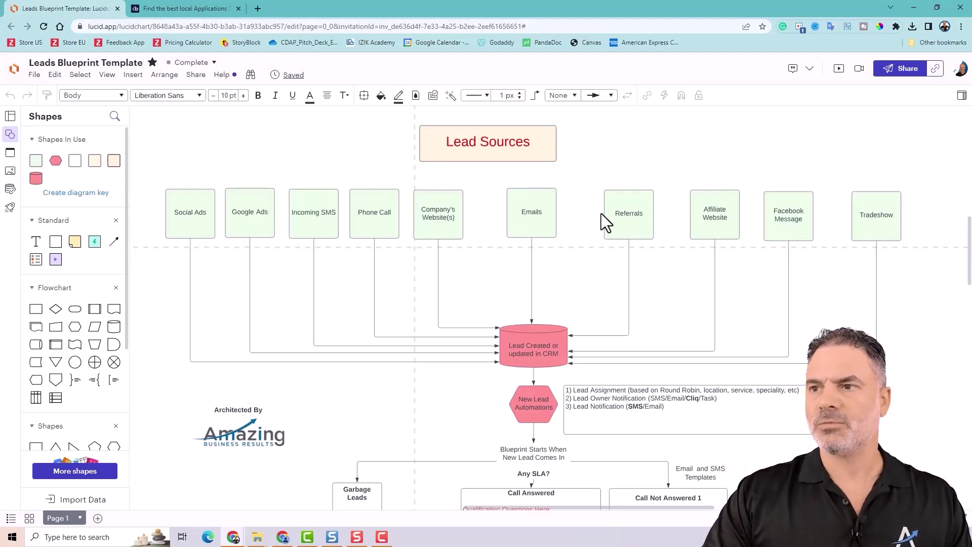
click(623, 216)
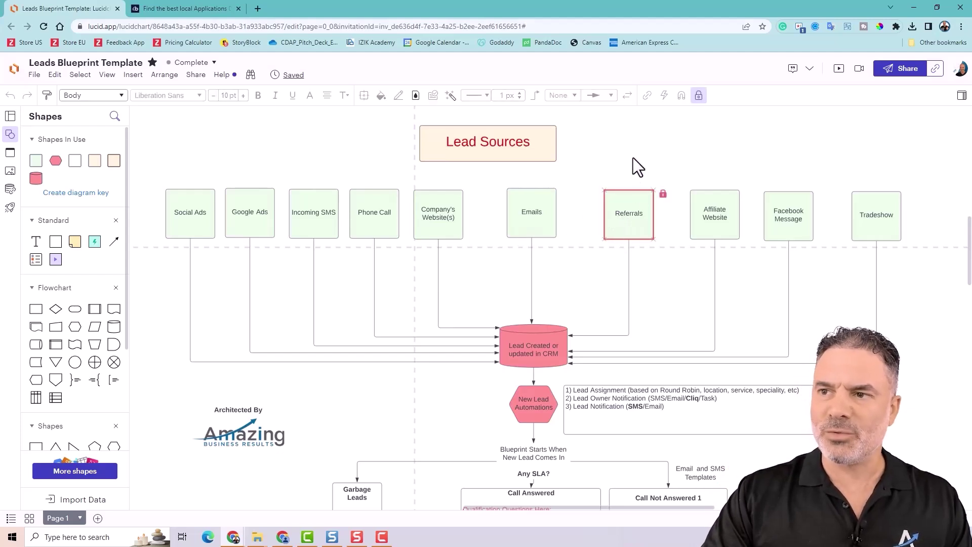
click(632, 157)
click(629, 212)
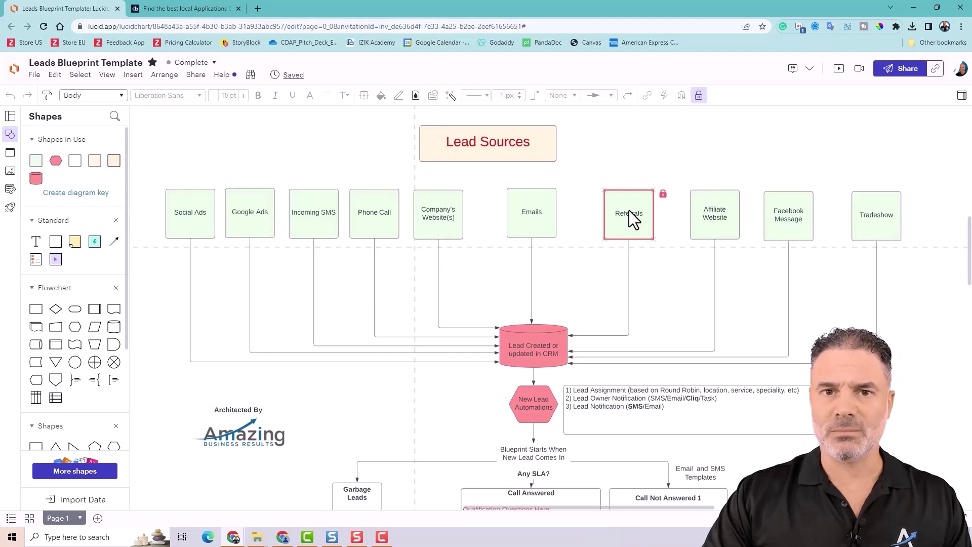
click(645, 167)
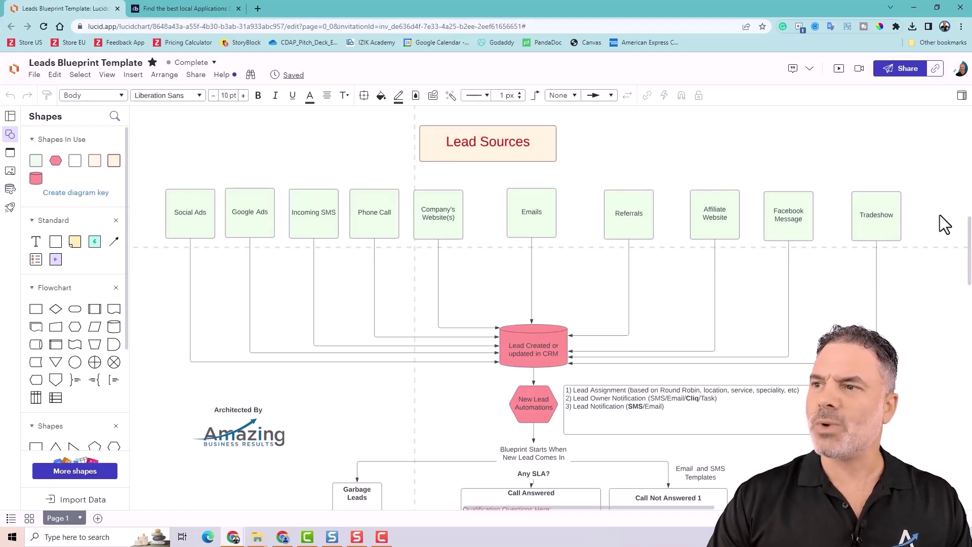
click(809, 224)
click(715, 224)
click(637, 220)
click(532, 216)
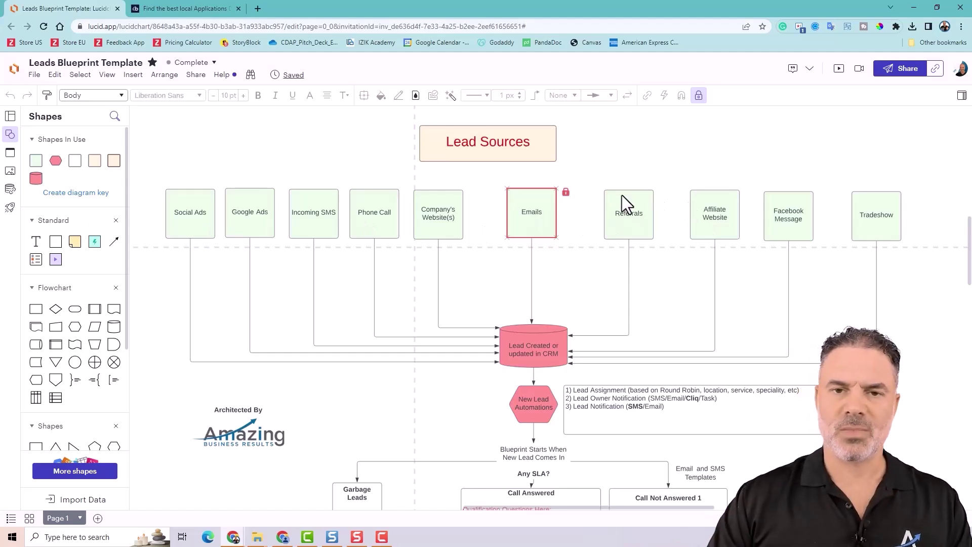
click(641, 172)
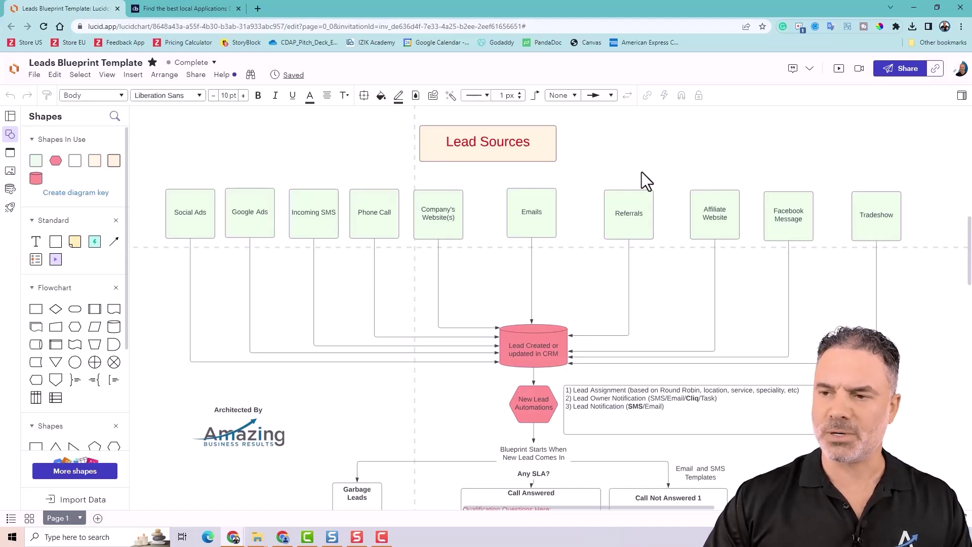
Select and review the 'Lead Created or updated in CRM' cylinder at the top of the flowchart
scroll(680, 245, down, 2)
scroll(685, 253, up, 1)
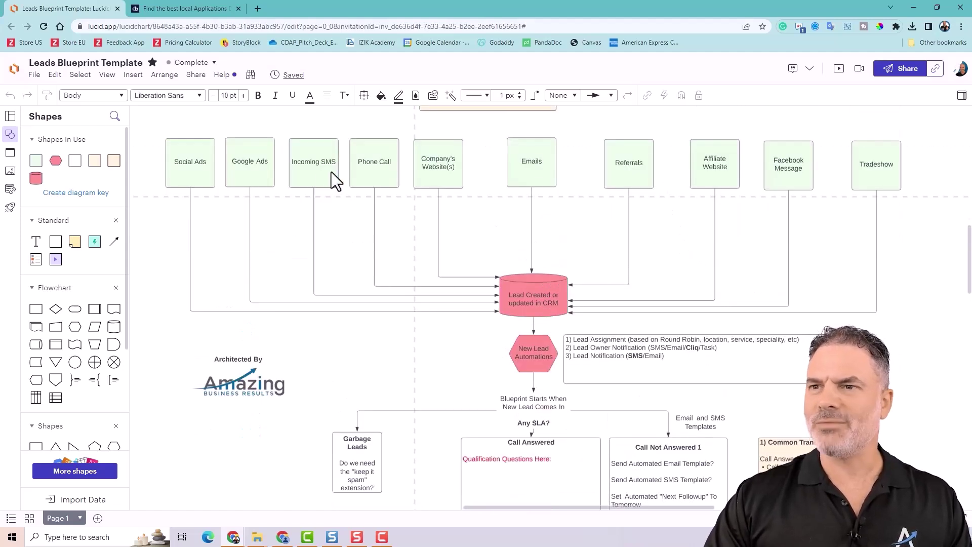
scroll(615, 263, down, 1)
click(550, 251)
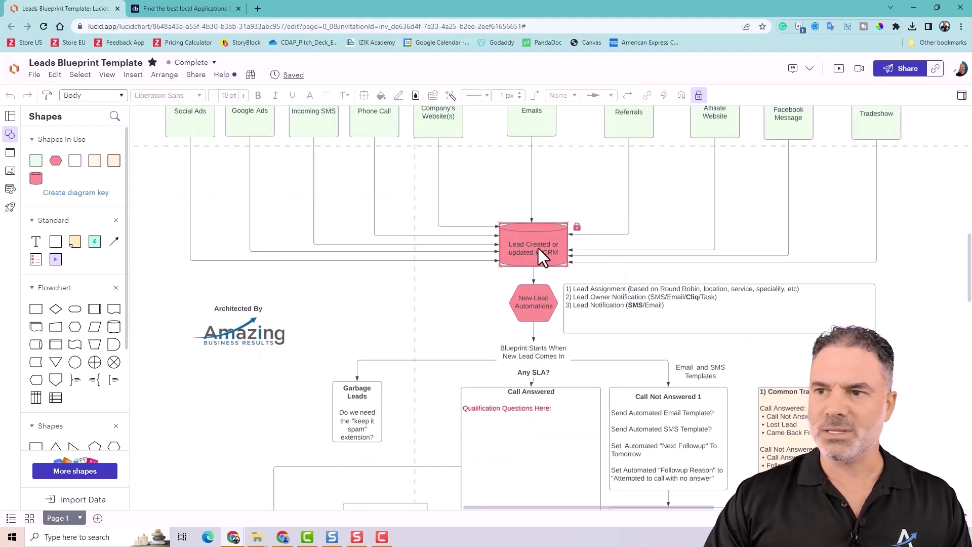
scroll(548, 249, down, 1)
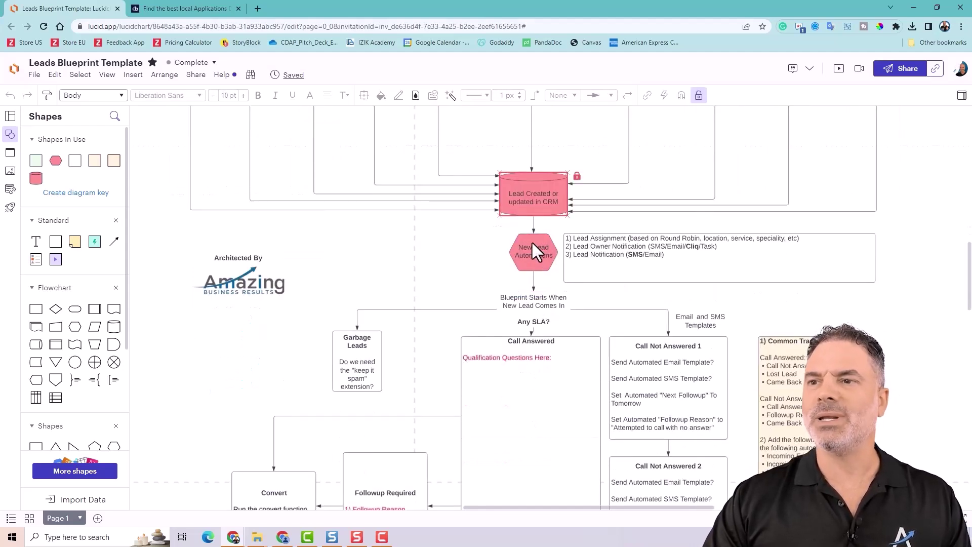
click(719, 227)
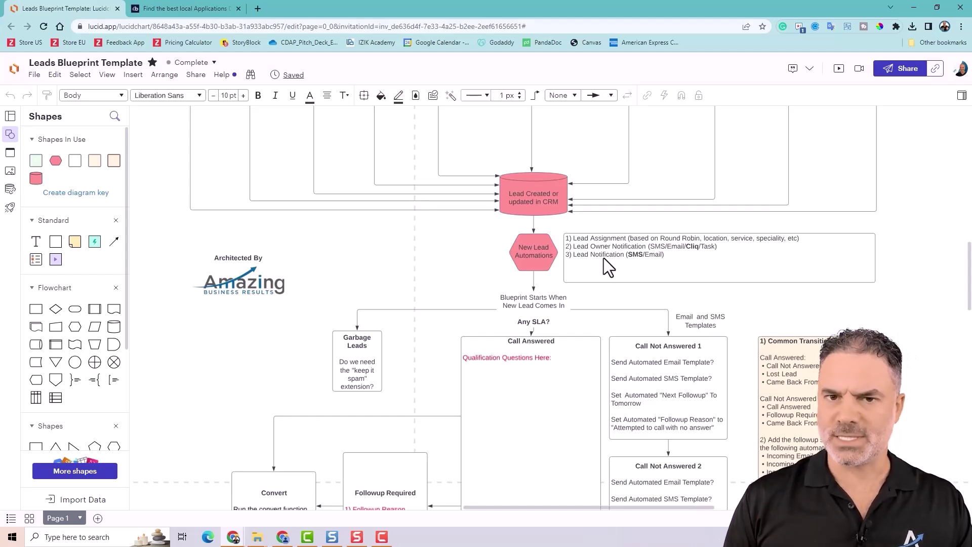
Highlight the Garbage Leads, Call Answered and Call Not Answered 1 boxes, then Call Not Answered 1 alone
scroll(422, 189, down, 2)
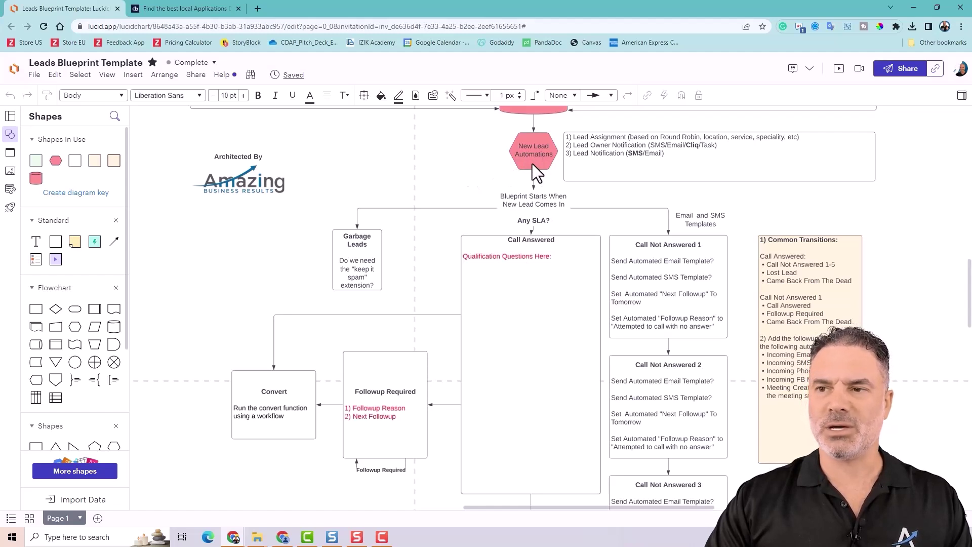
drag(286, 237, 673, 277)
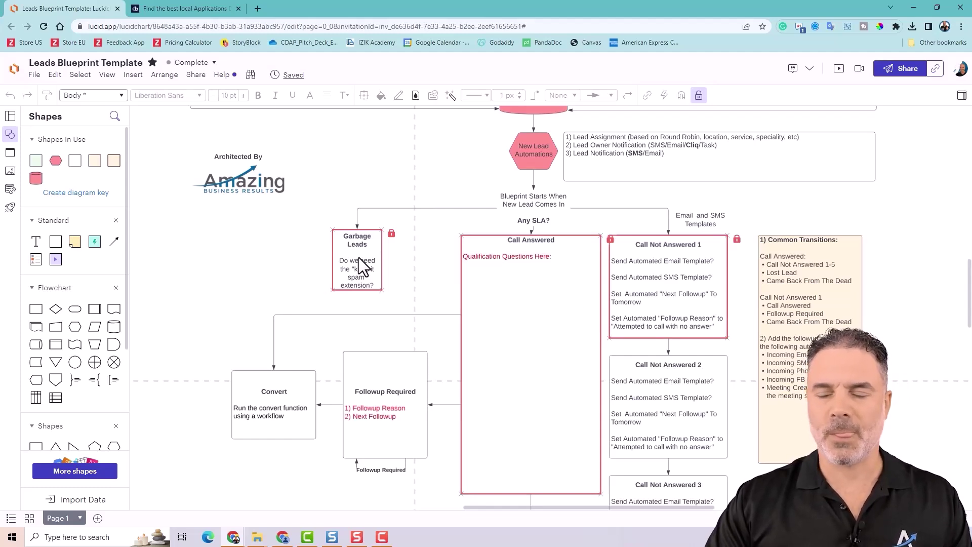
click(368, 203)
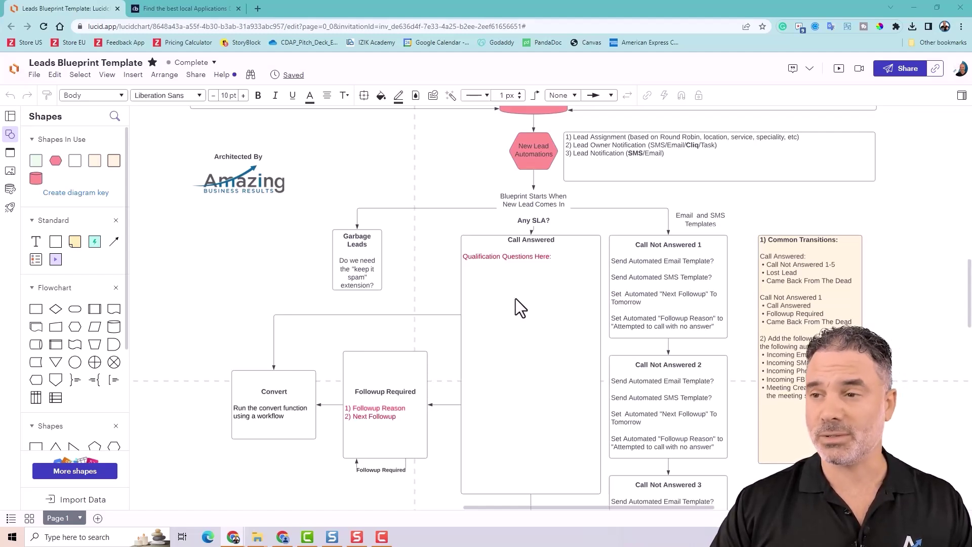
click(690, 264)
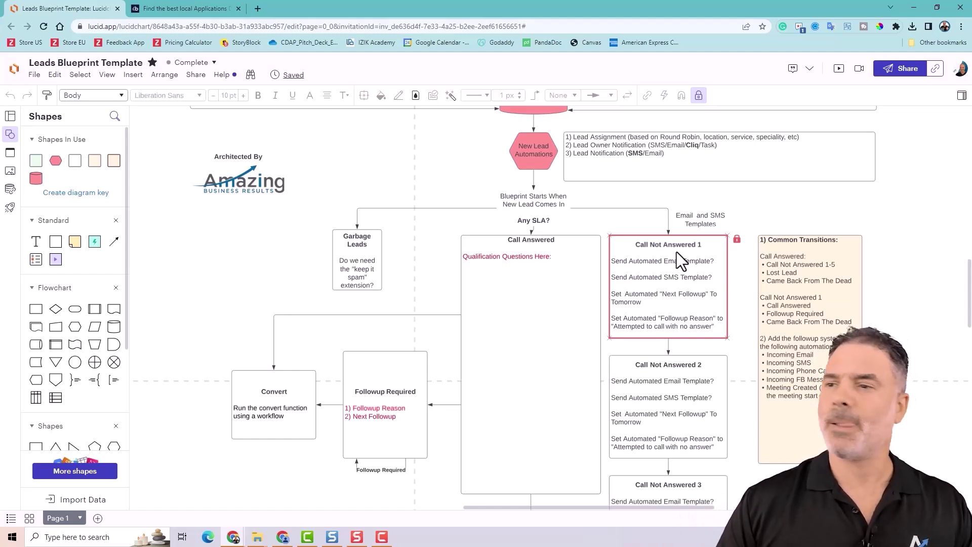
click(422, 167)
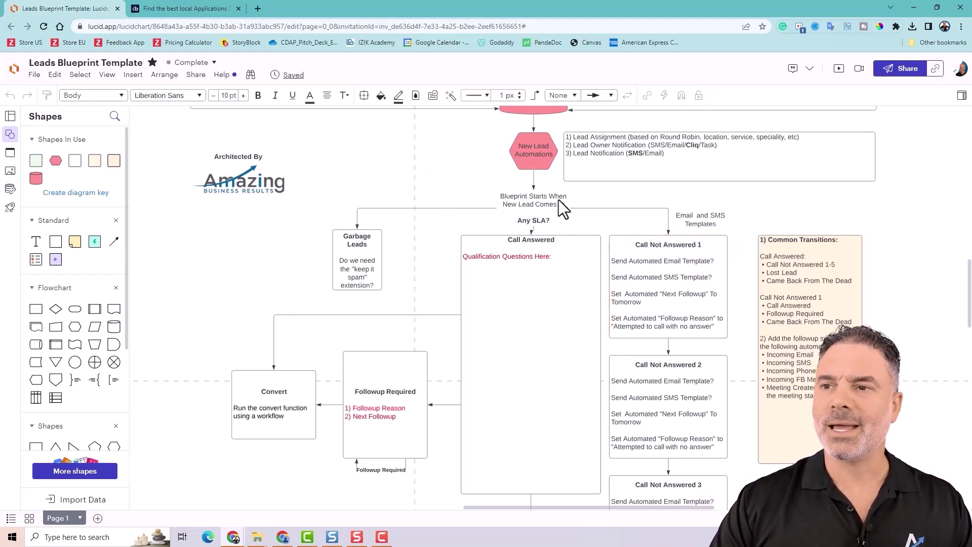
Scroll down the blueprint and select the Call Not Answered 3 and Call Not Answered 4 steps
scroll(513, 237, down, 5)
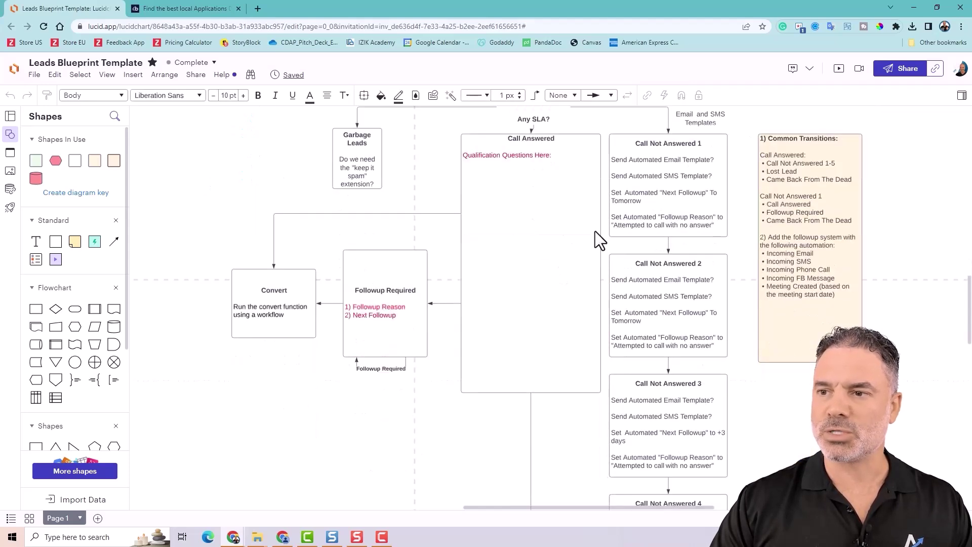
scroll(661, 313, down, 2)
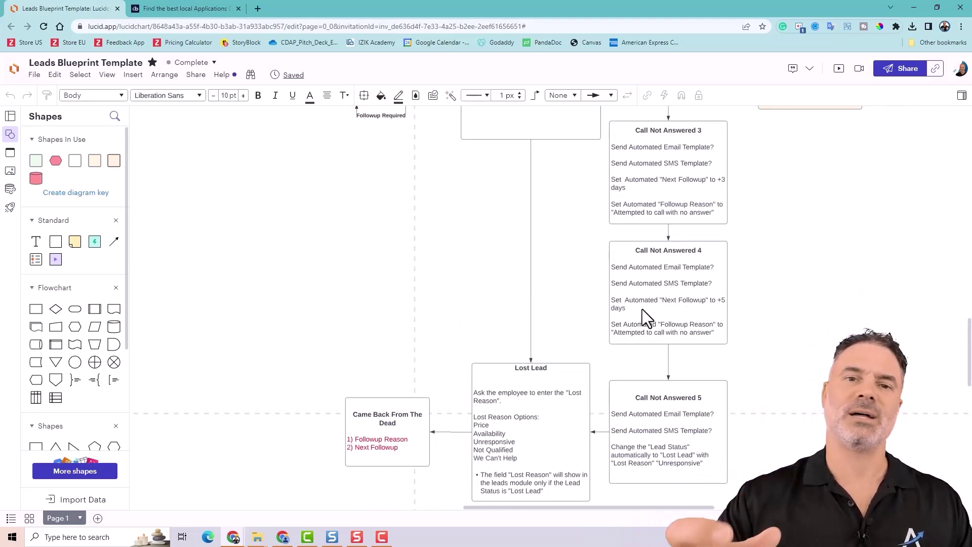
scroll(647, 308, up, 7)
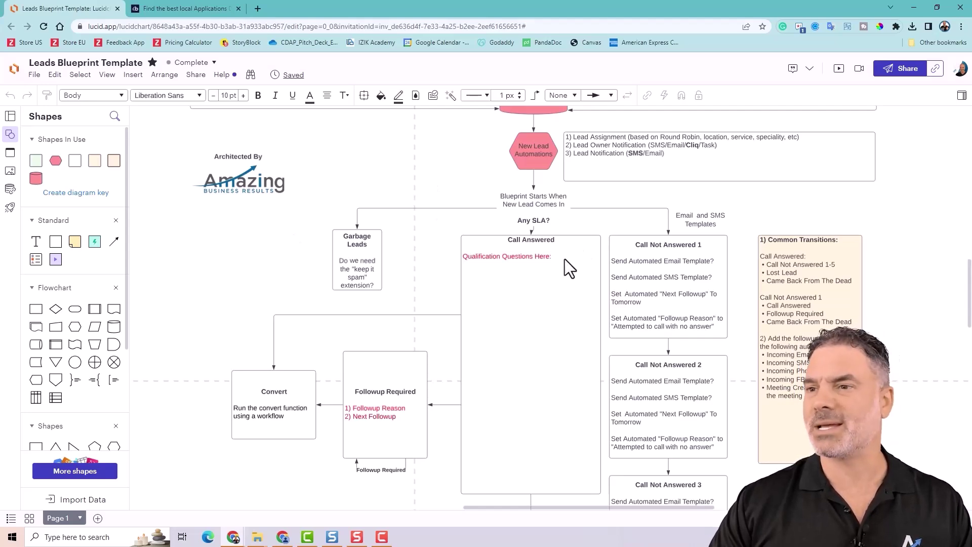
scroll(566, 258, down, 2)
scroll(759, 252, up, 2)
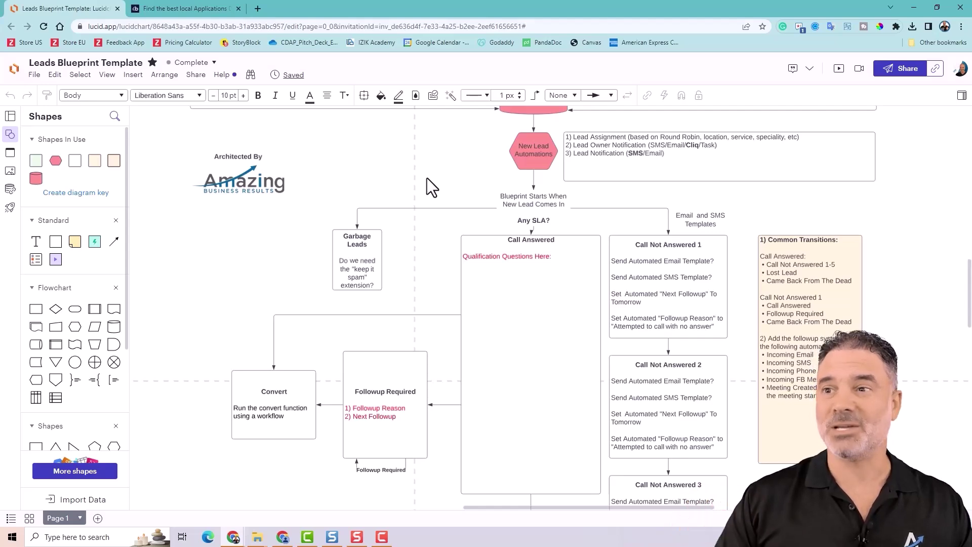
scroll(695, 323, down, 3)
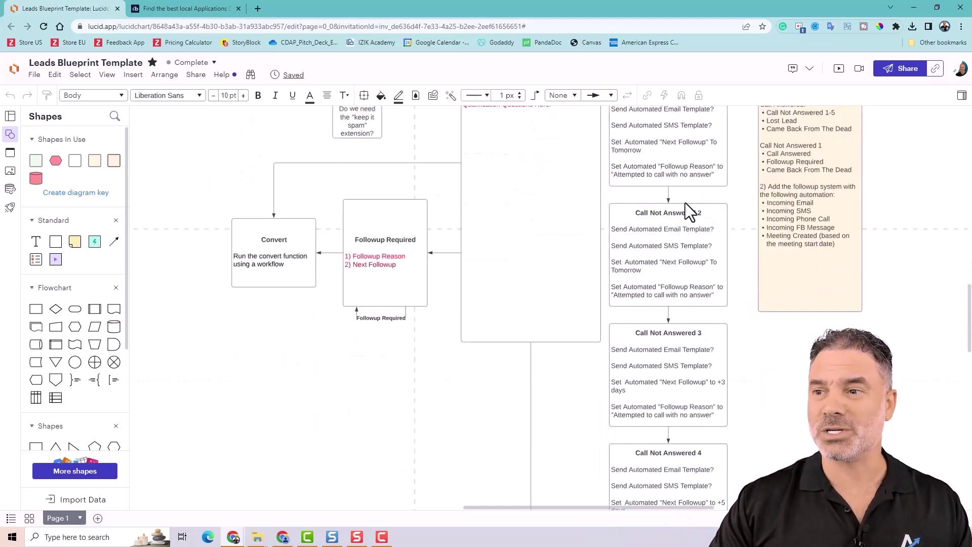
click(675, 386)
scroll(688, 411, down, 2)
click(687, 409)
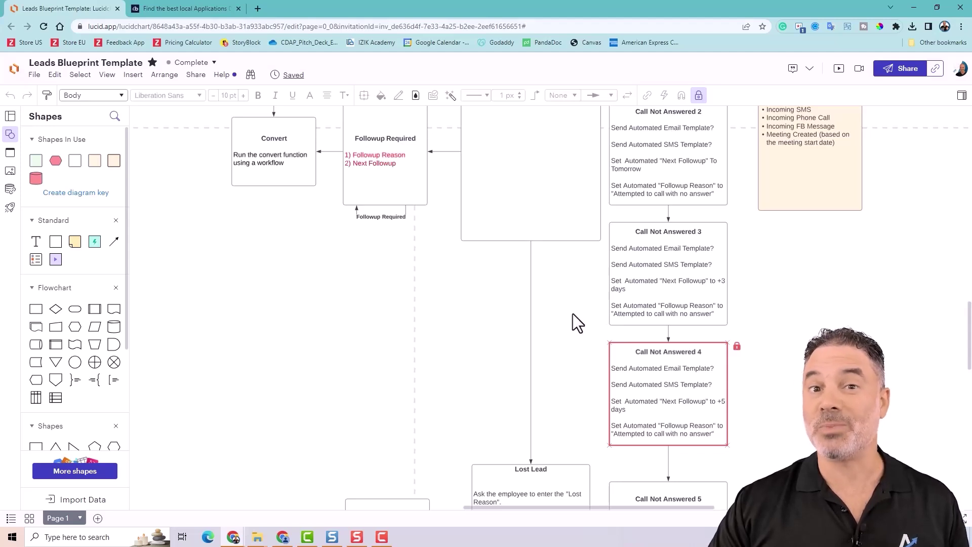
scroll(542, 279, down, 3)
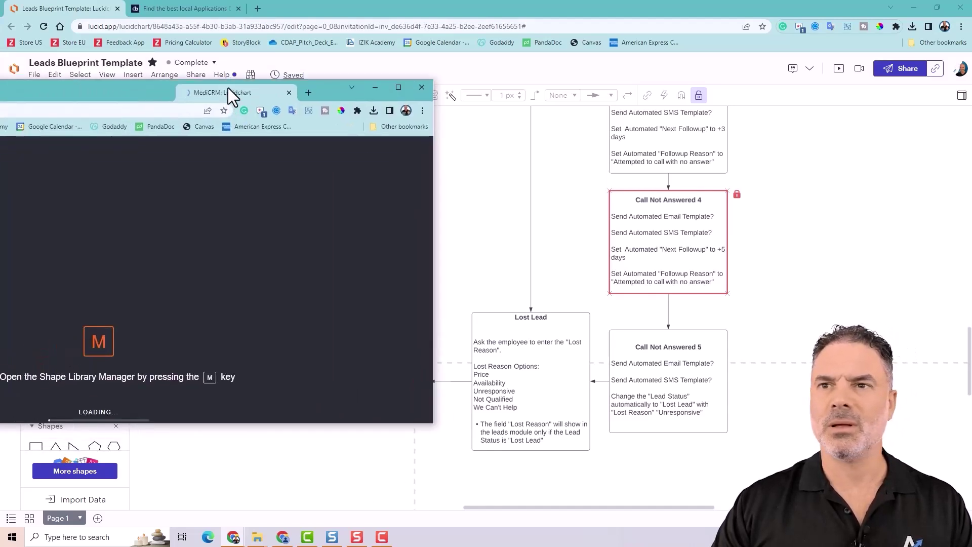
Move the MediCRM diagram into the same browser window and navigate its canvas
drag(228, 87, 252, 9)
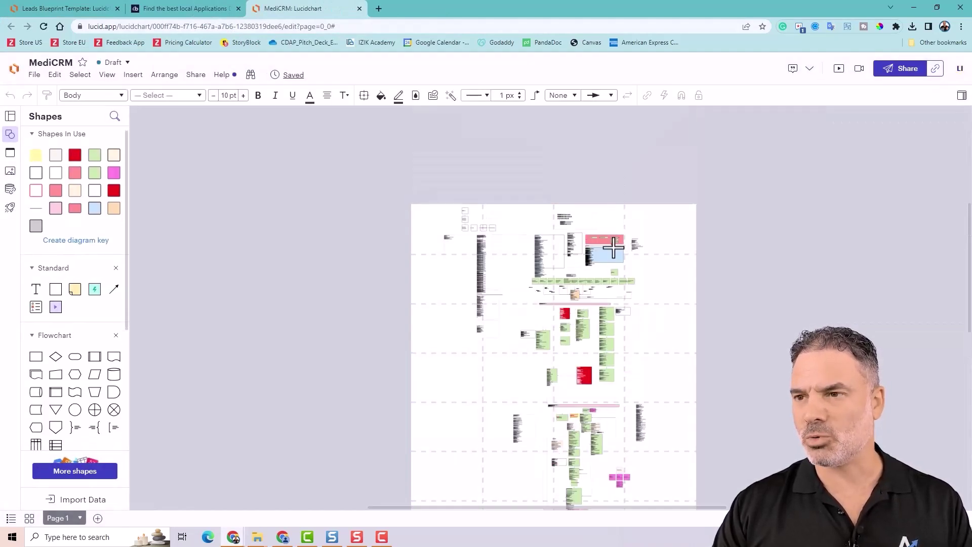
scroll(612, 228, up, 5)
scroll(609, 240, up, 6)
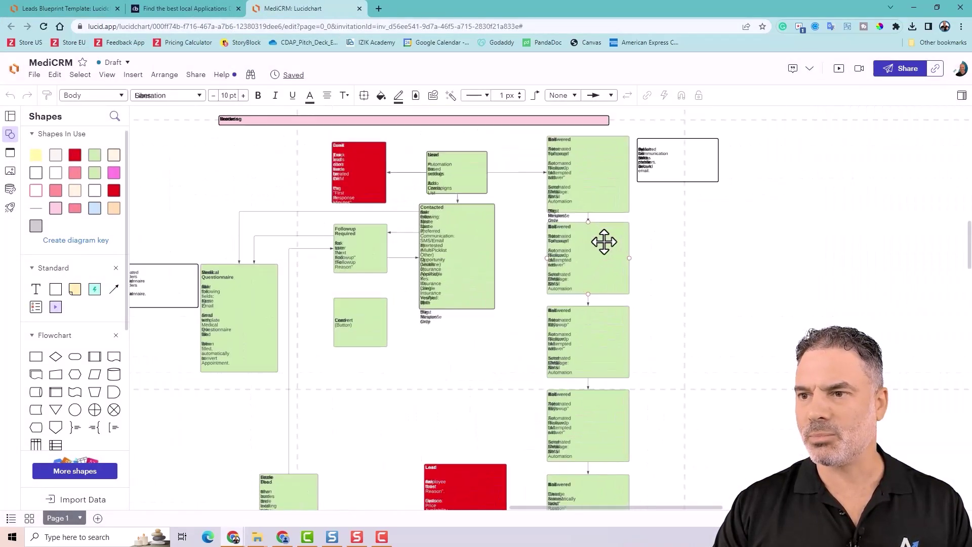
scroll(516, 214, down, 3)
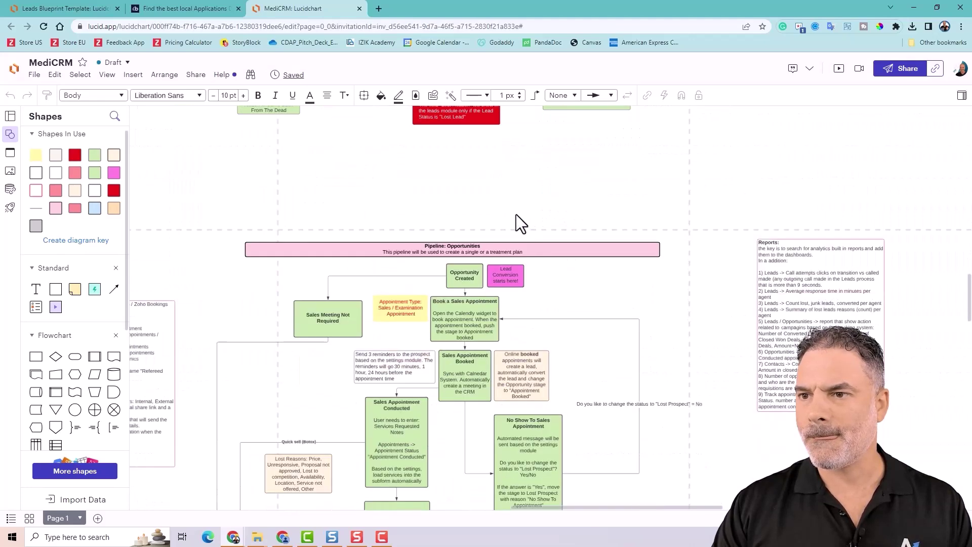
scroll(515, 213, up, 4)
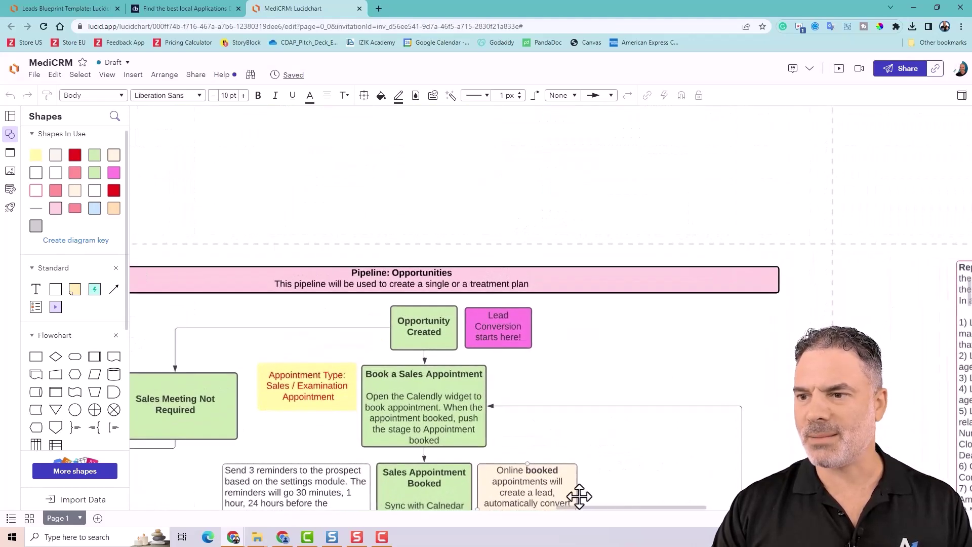
drag(635, 508, 604, 508)
scroll(698, 364, down, 2)
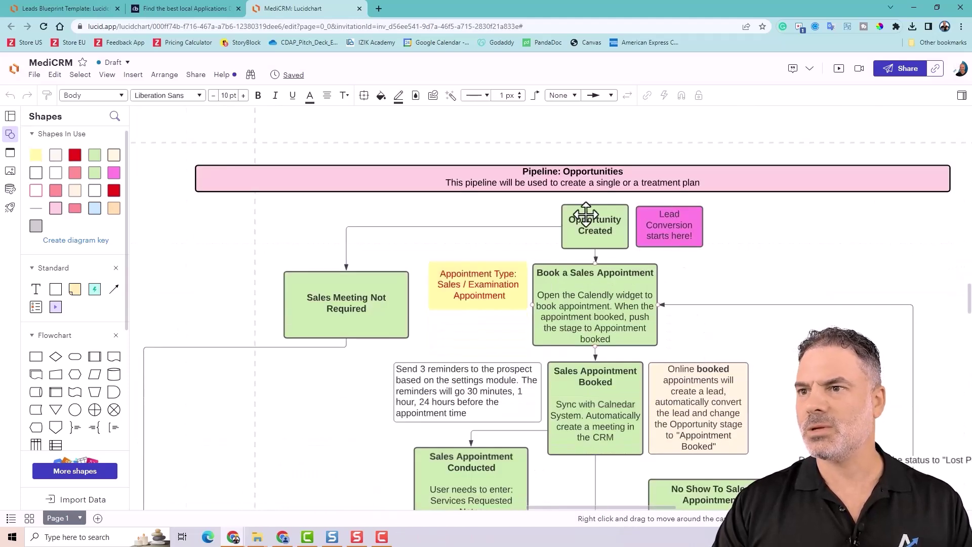
scroll(624, 222, up, 6)
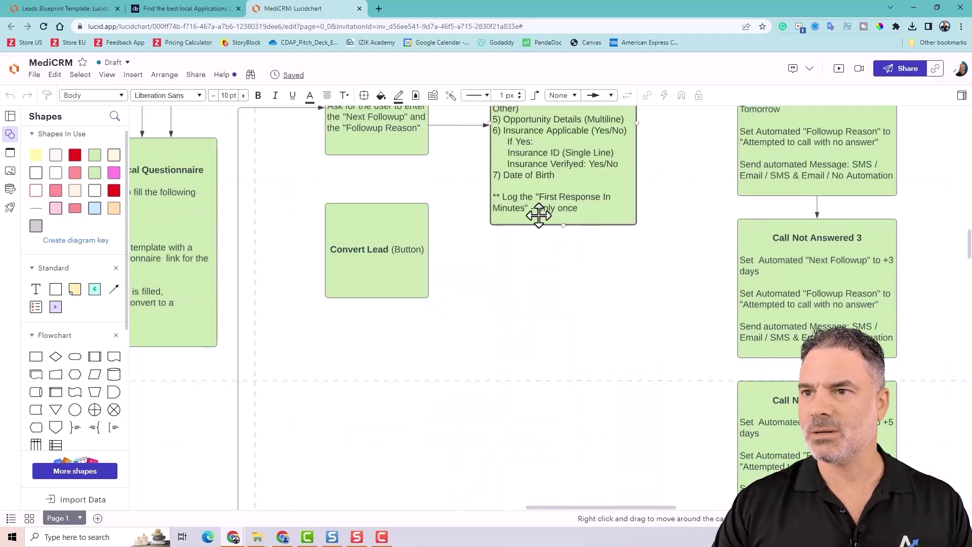
scroll(567, 222, up, 2)
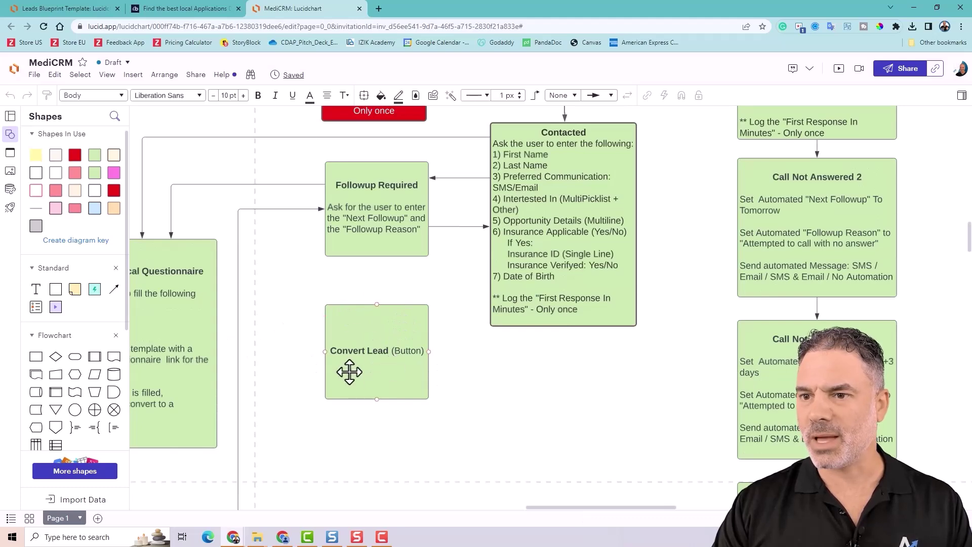
Select the Convert Lead, Opportunity Created and Book a Sales Appointment boxes
click(374, 349)
scroll(484, 349, down, 1)
scroll(481, 340, down, 15)
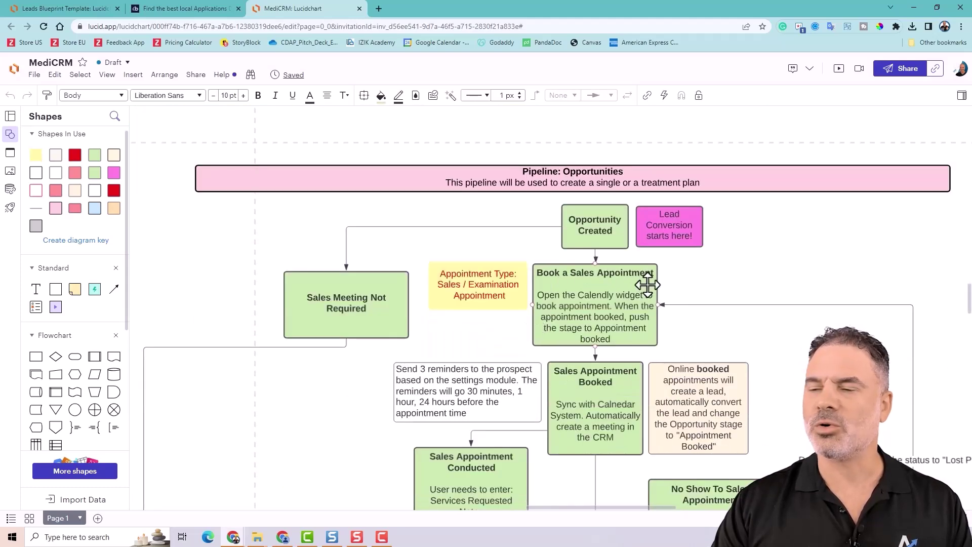
click(610, 232)
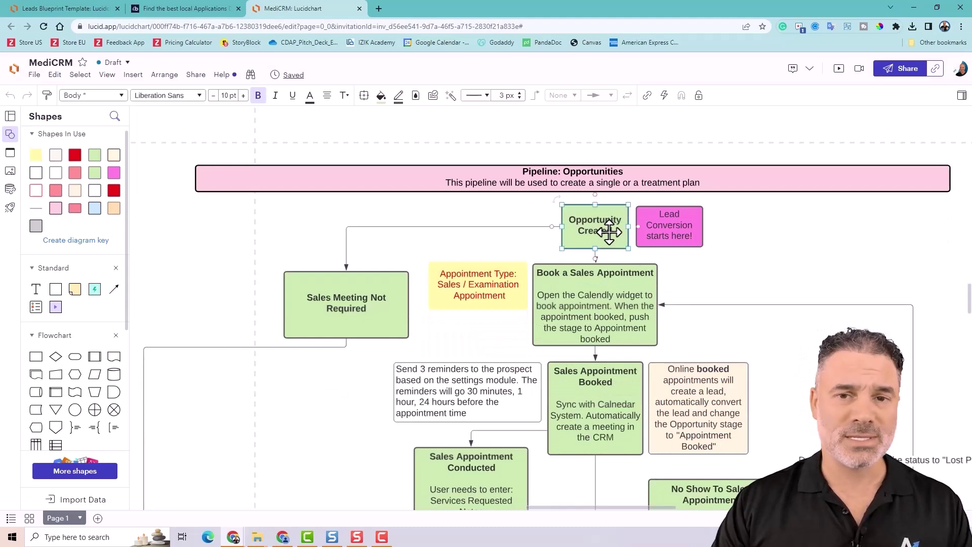
click(621, 296)
Select Sales Appointment Conducted and No Show To Sales Appointment, then Book a Sales Appointment again
scroll(600, 316, down, 4)
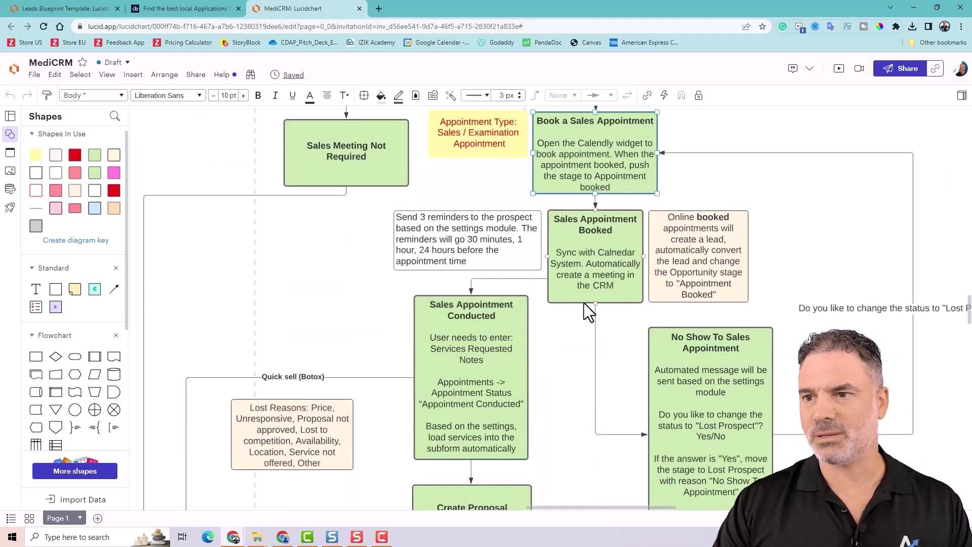
click(486, 300)
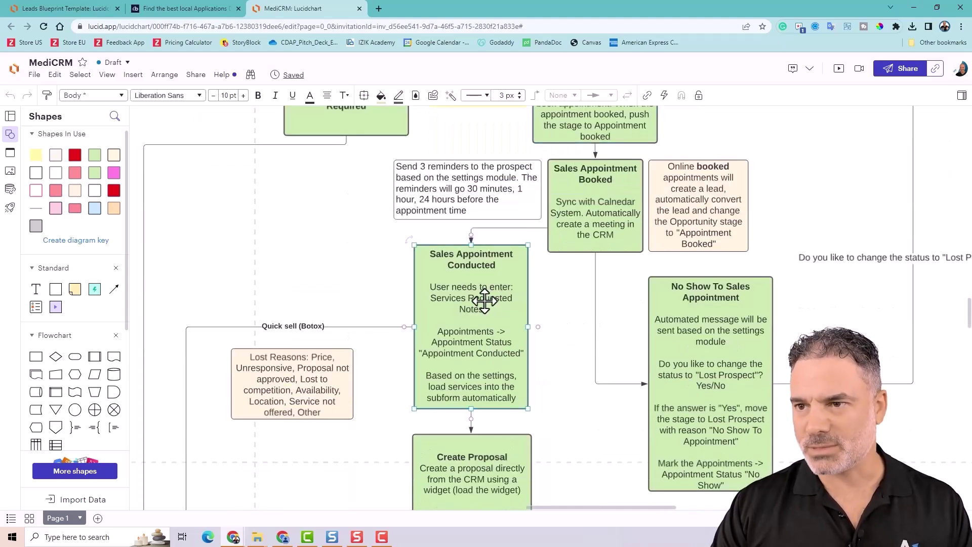
click(744, 325)
scroll(613, 136, up, 2)
click(628, 202)
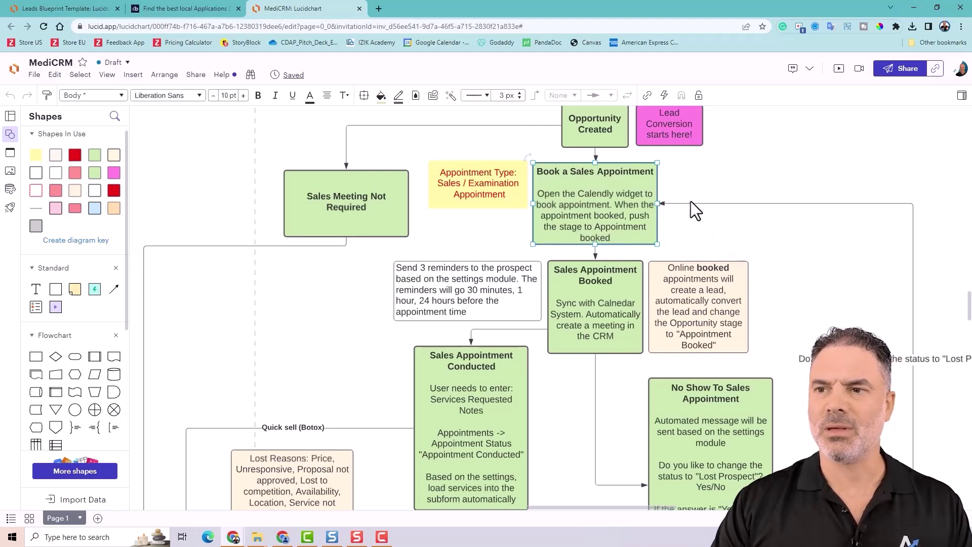
scroll(704, 193, up, 1)
scroll(708, 195, up, 10)
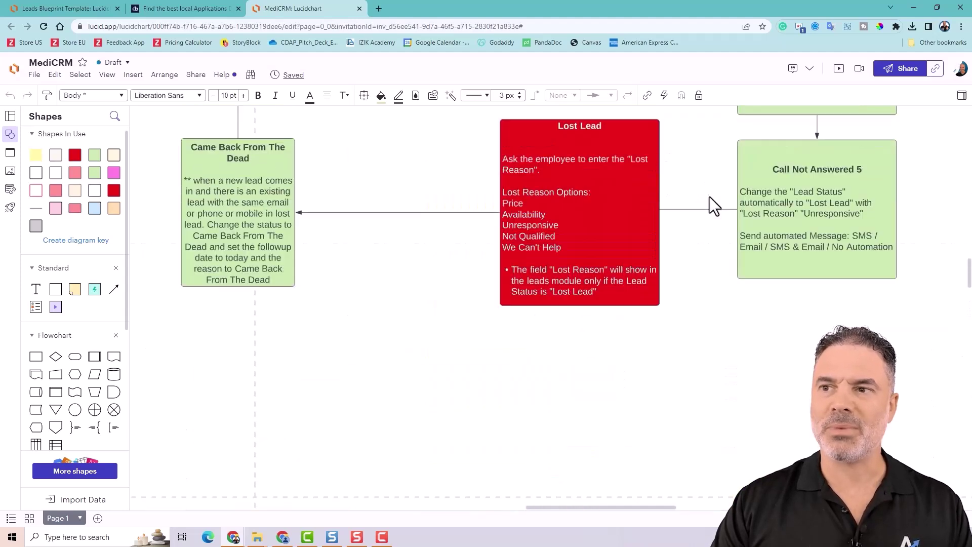
scroll(710, 198, up, 3)
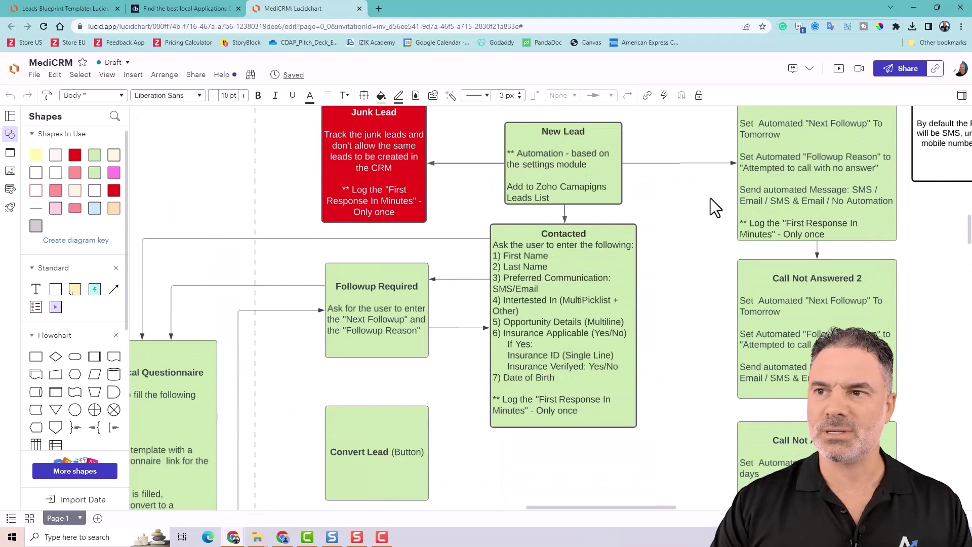
ctrl+scroll(710, 199, down, 2)
click(72, 9)
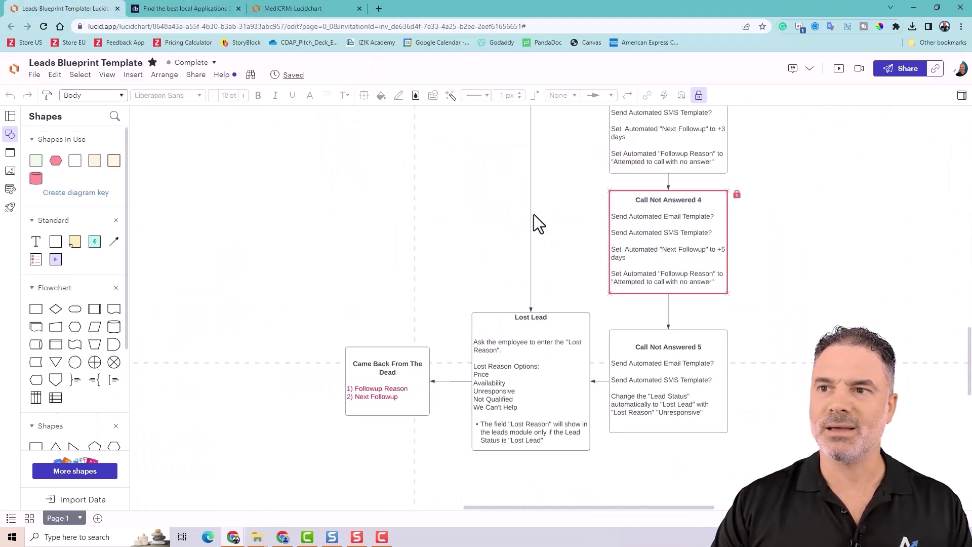
scroll(731, 219, up, 3)
scroll(698, 217, up, 3)
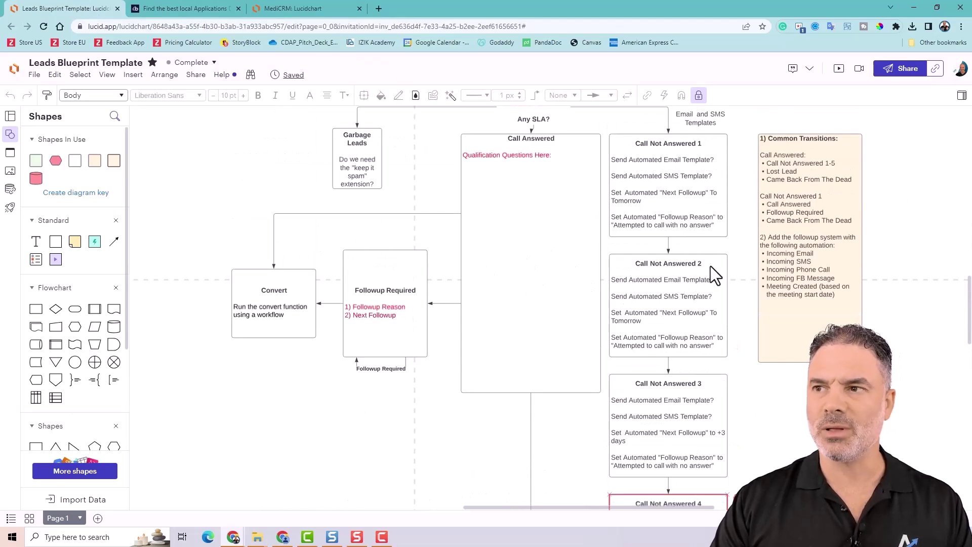
scroll(731, 262, up, 2)
scroll(731, 267, up, 1)
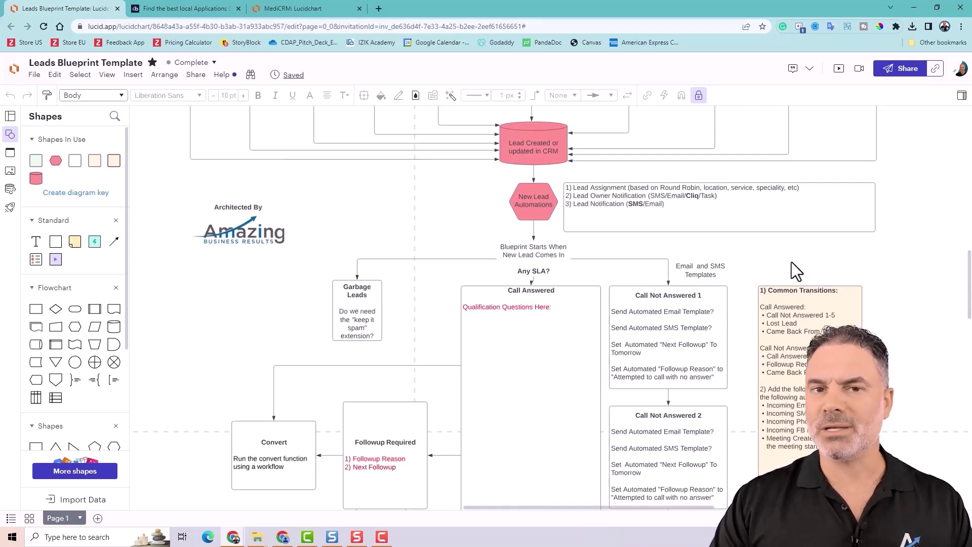
scroll(758, 249, up, 2)
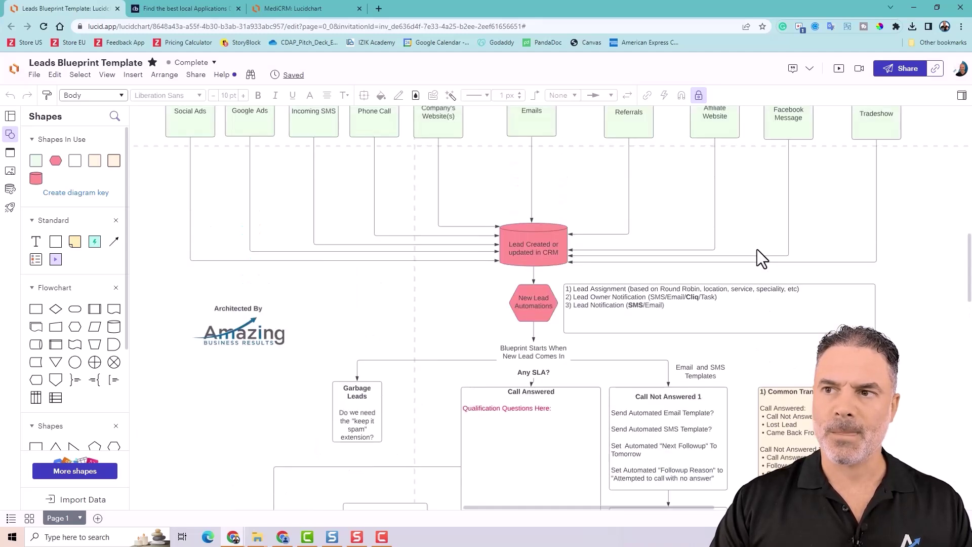
drag(140, 27, 69, 32)
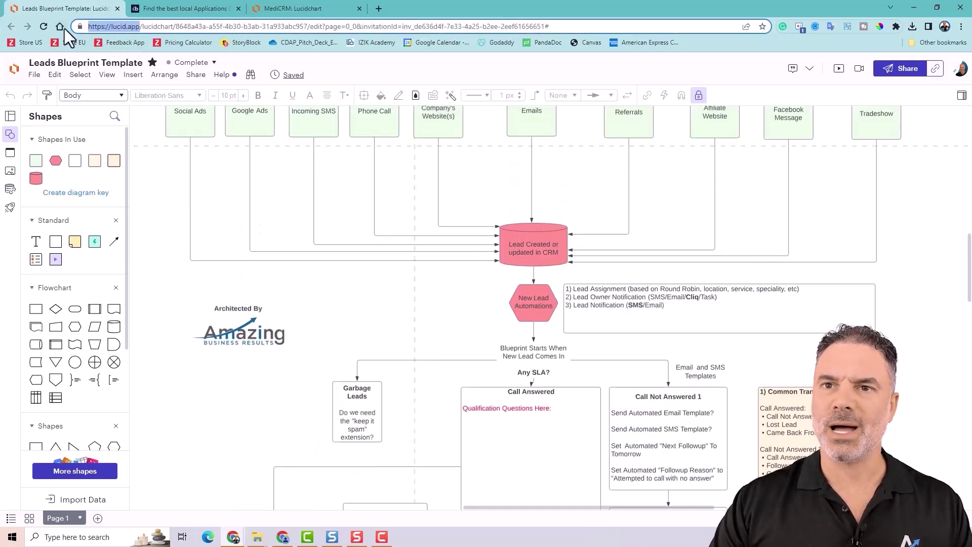
click(206, 209)
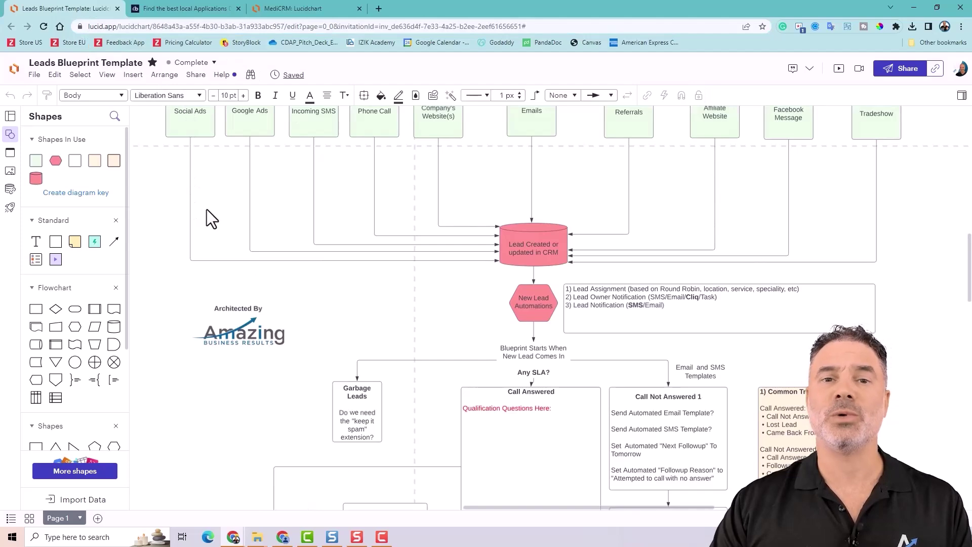
click(378, 8)
text(draw.io)
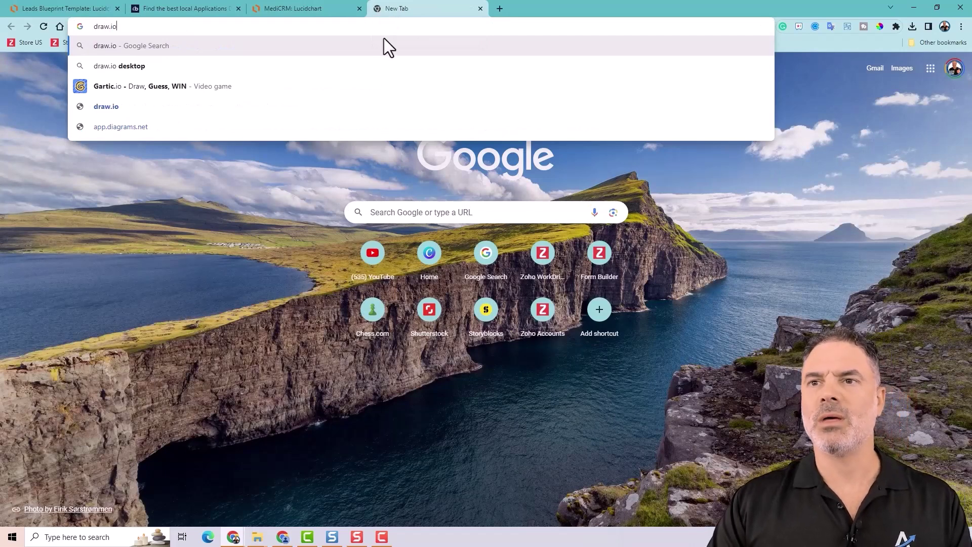
click(481, 8)
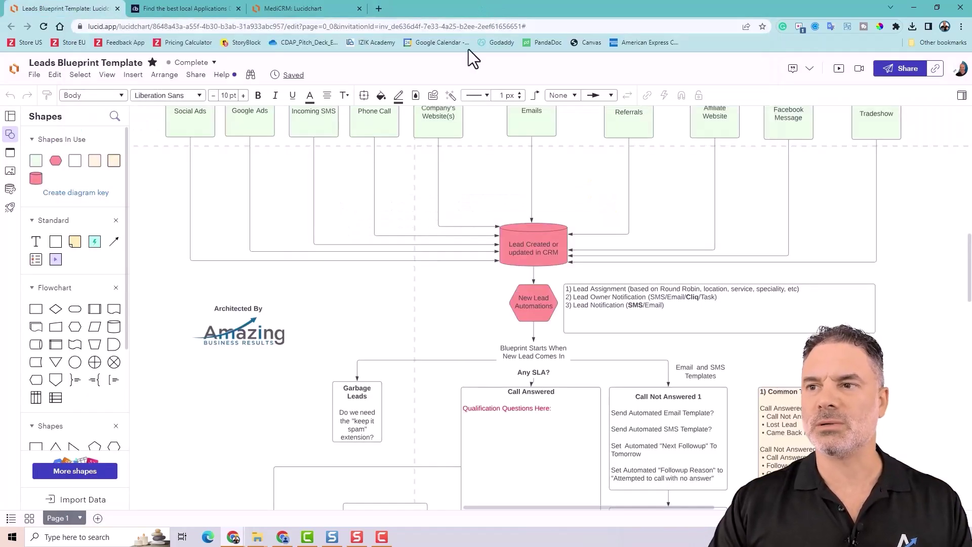
scroll(490, 180, up, 2)
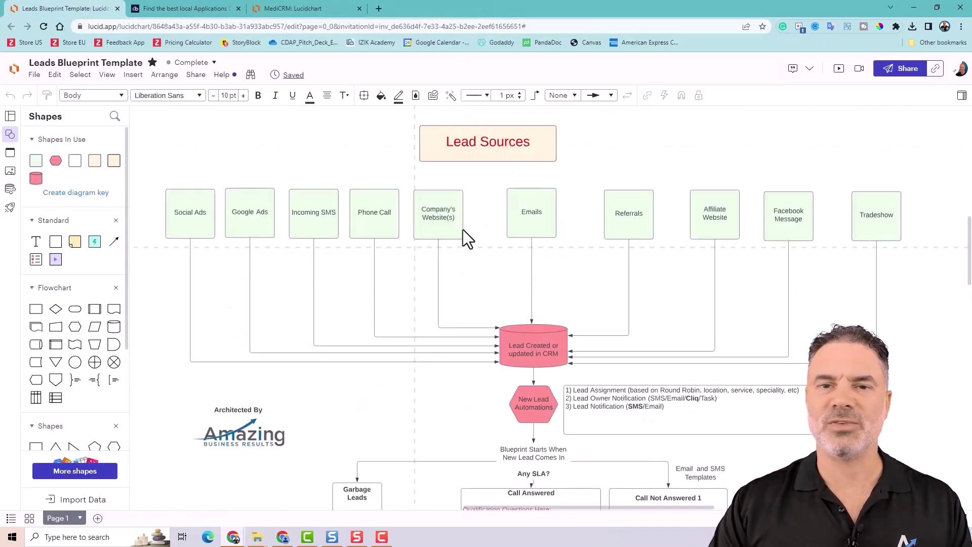
click(202, 221)
click(253, 219)
drag(55, 241, 393, 185)
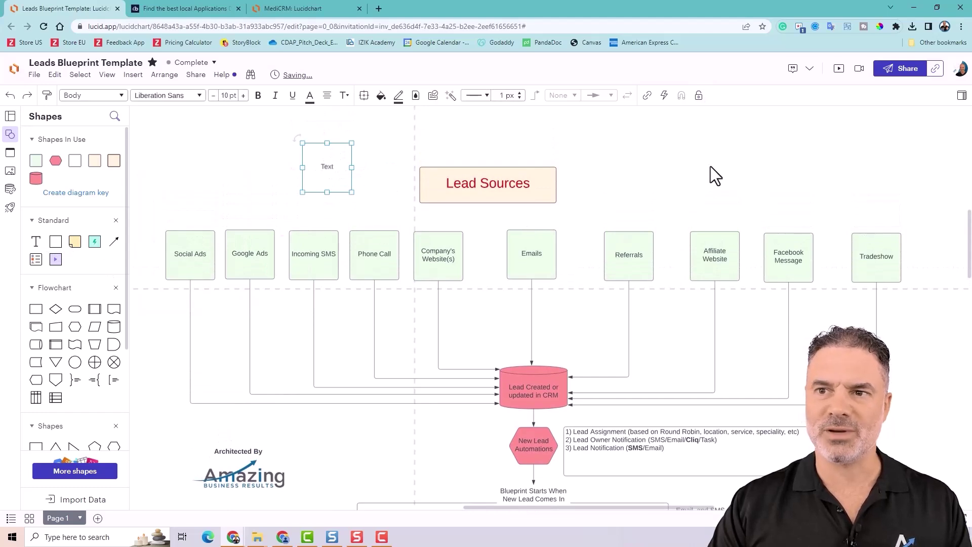
double_click(327, 170)
key(BackSpace)
click(392, 175)
click(335, 174)
key(Delete)
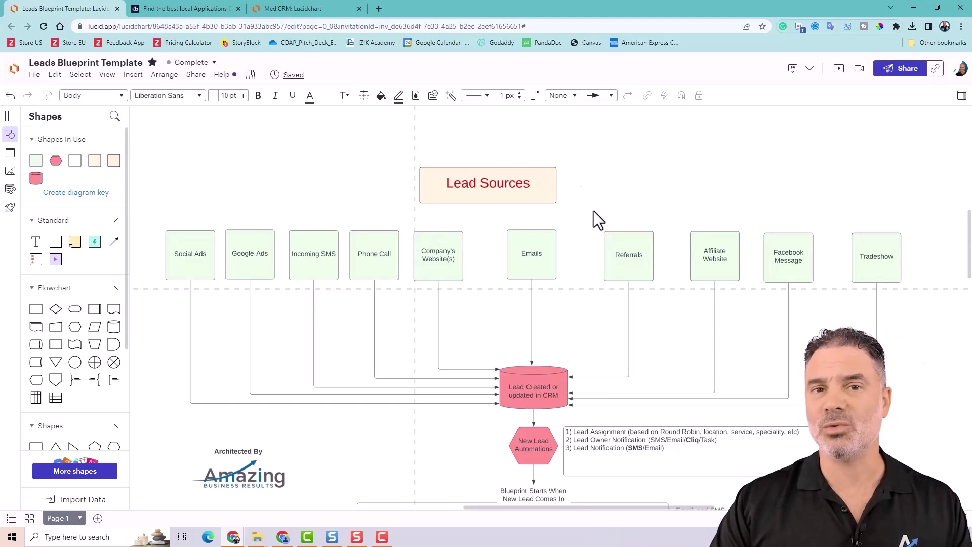
scroll(613, 201, down, 3)
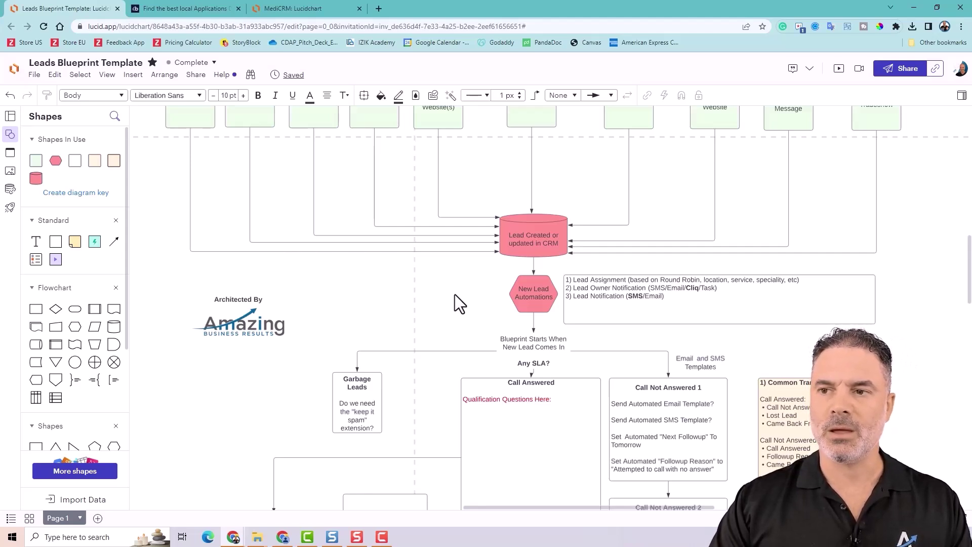
scroll(456, 294, up, 1)
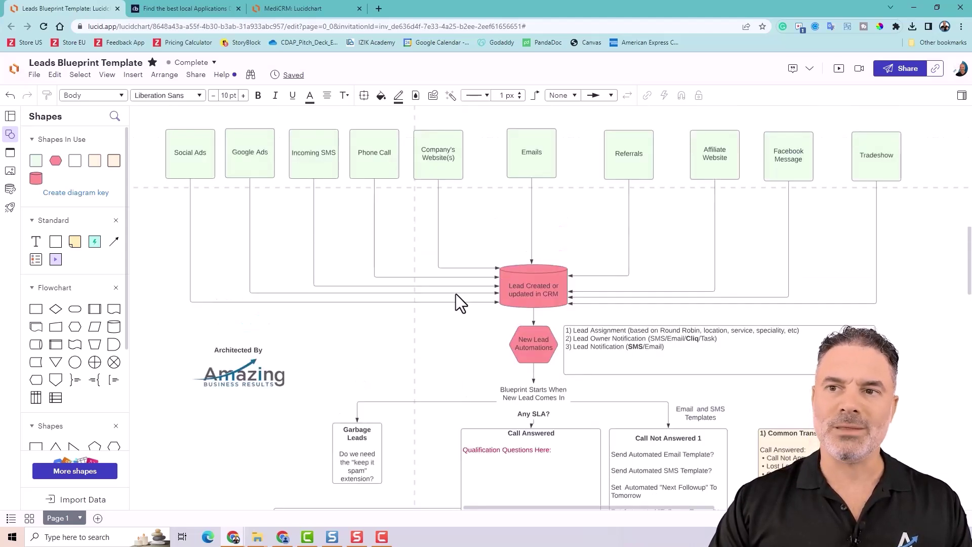